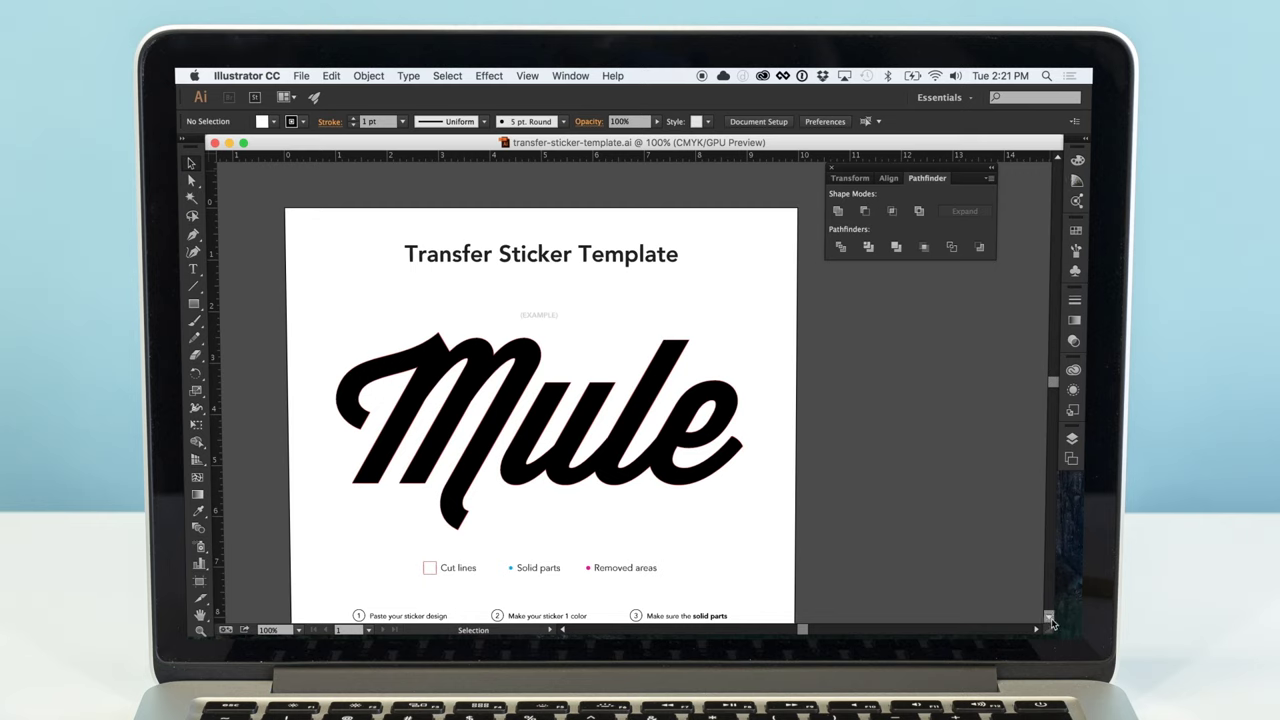
Replace the Mule example with the pasted mascot artwork and Image Trace it into vectors.
{"action": "scroll", "coordinate": [1051, 624], "scroll_direction": "down", "scroll_amount": 10}
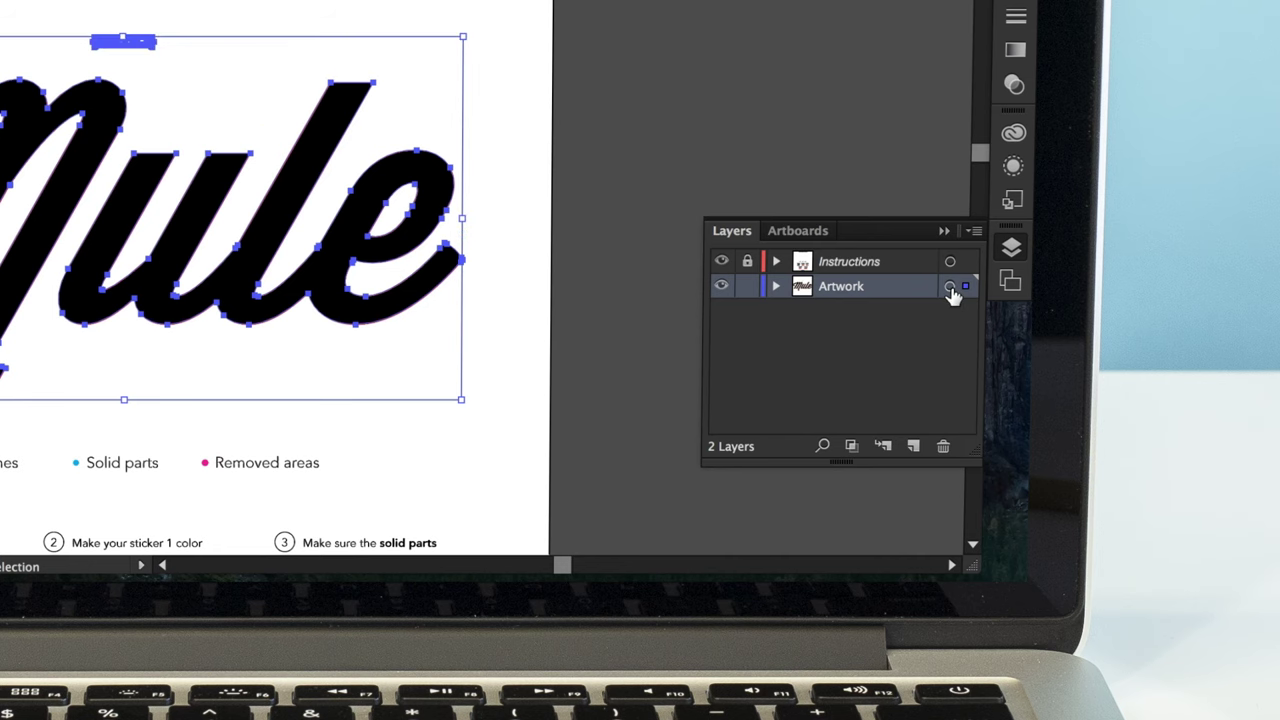
{"action": "key", "text": "Delete"}
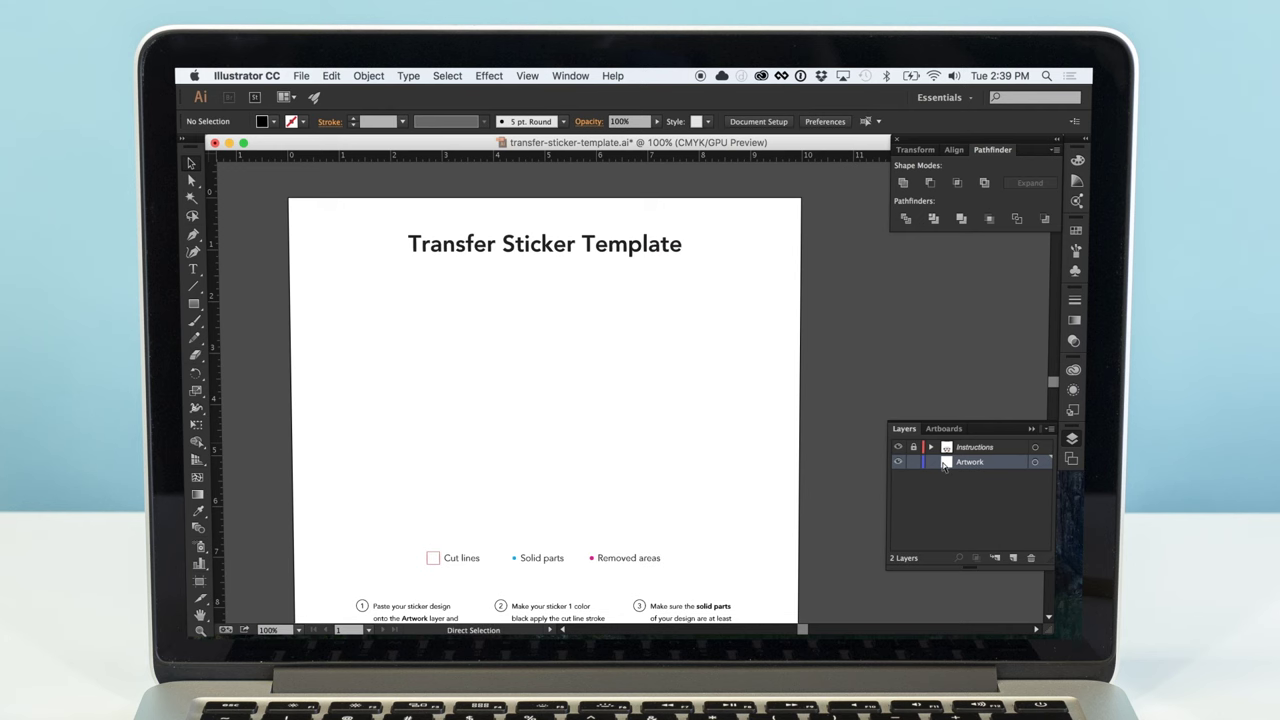
{"action": "key", "text": "super+v"}
{"action": "key", "text": "super+equal"}
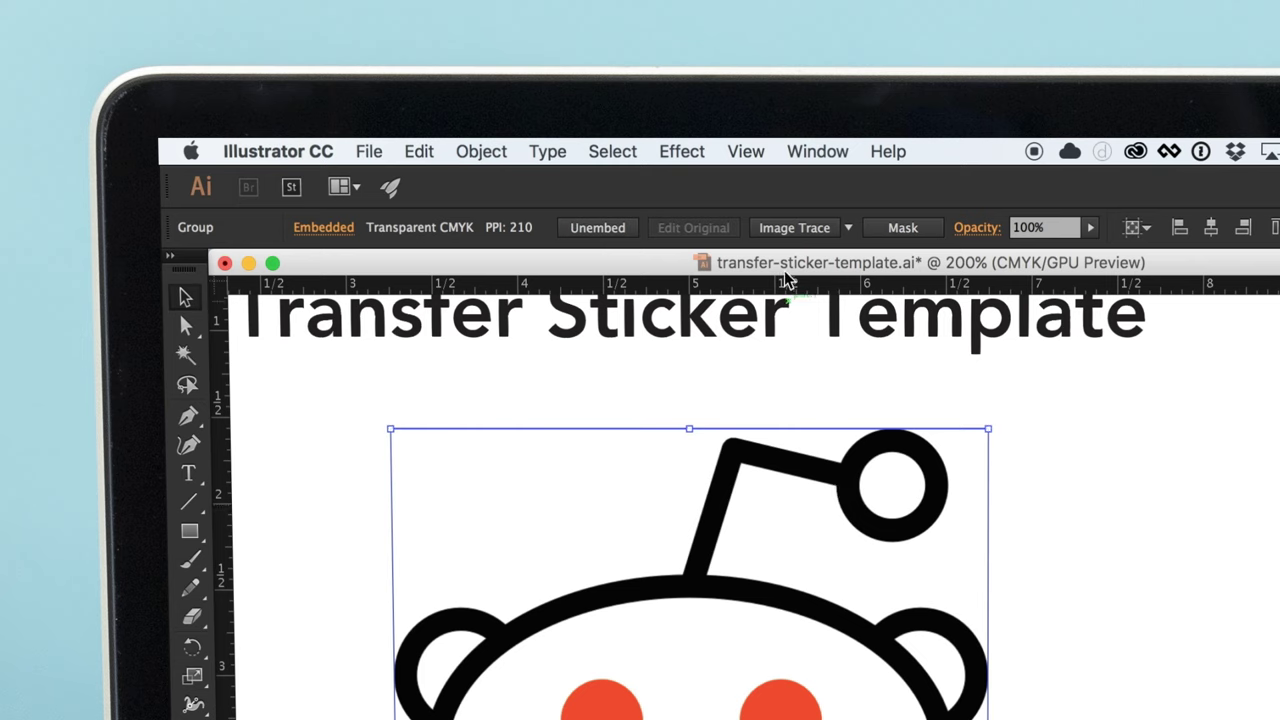
{"action": "left_click", "coordinate": [791, 228]}
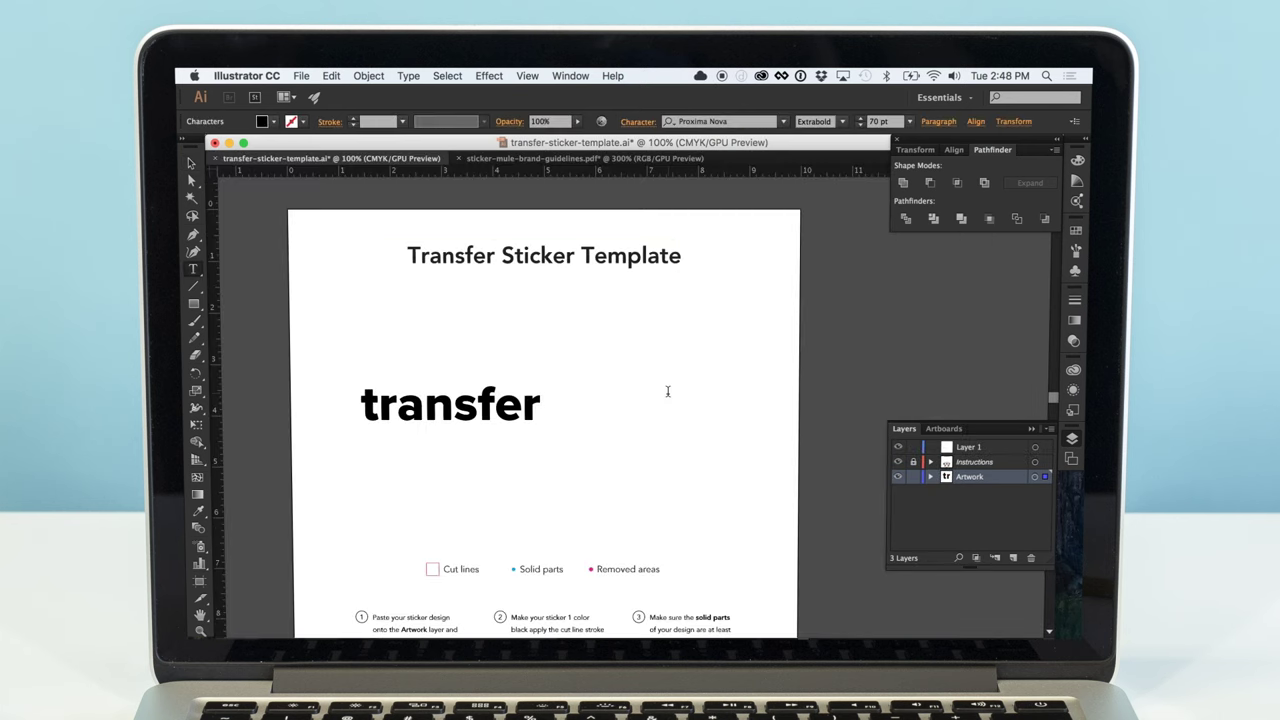
Convert the 'transfer stickers' text to outlines with Type > Create Outlines.
{"action": "type", "text": "stickers"}
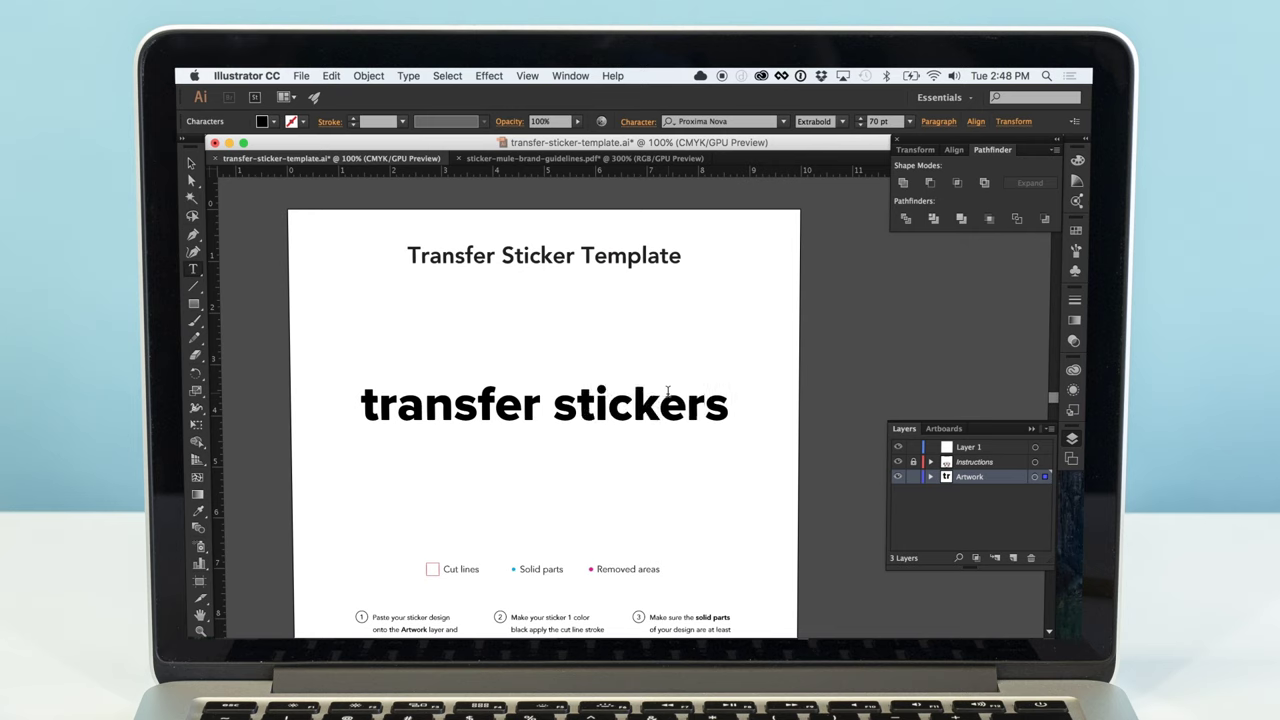
{"action": "key", "text": "Escape"}
{"action": "left_click", "coordinate": [408, 75]}
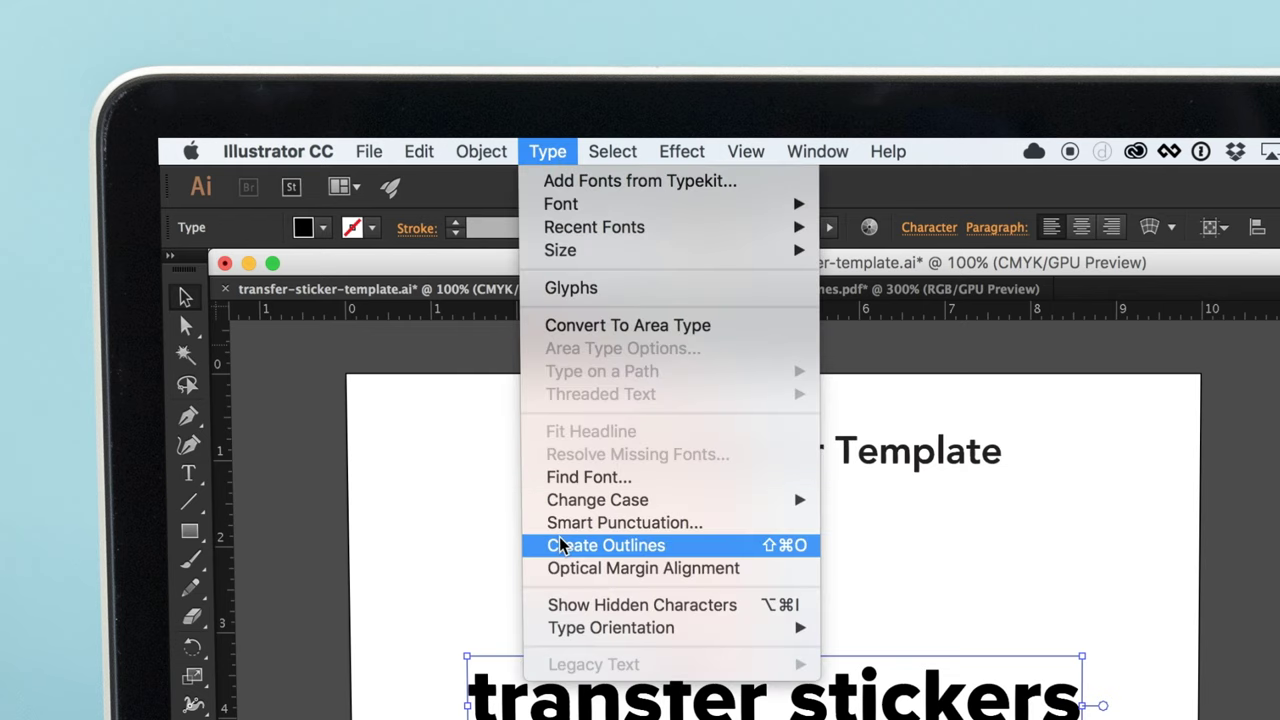
{"action": "left_click", "coordinate": [560, 545]}
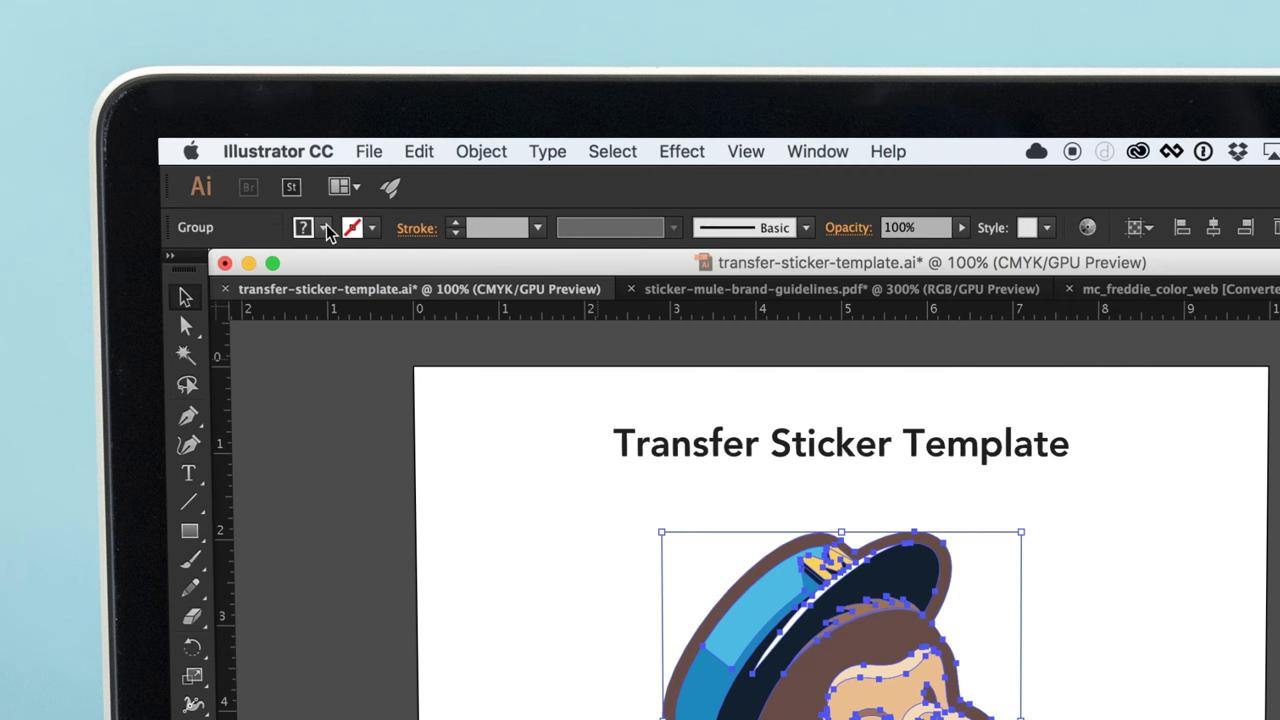
Fill the monkey artwork black from the Fill swatches, then deselect it.
{"action": "left_click", "coordinate": [273, 122]}
{"action": "left_click", "coordinate": [227, 270]}
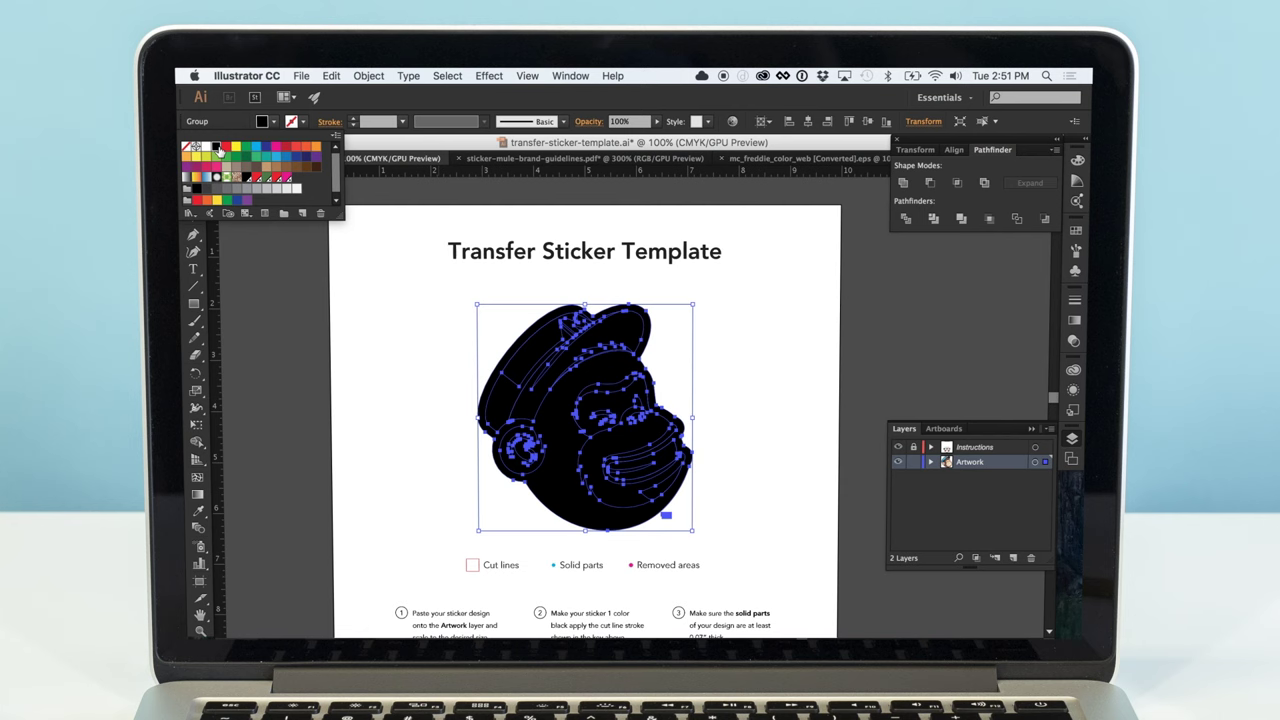
{"action": "left_click", "coordinate": [353, 327]}
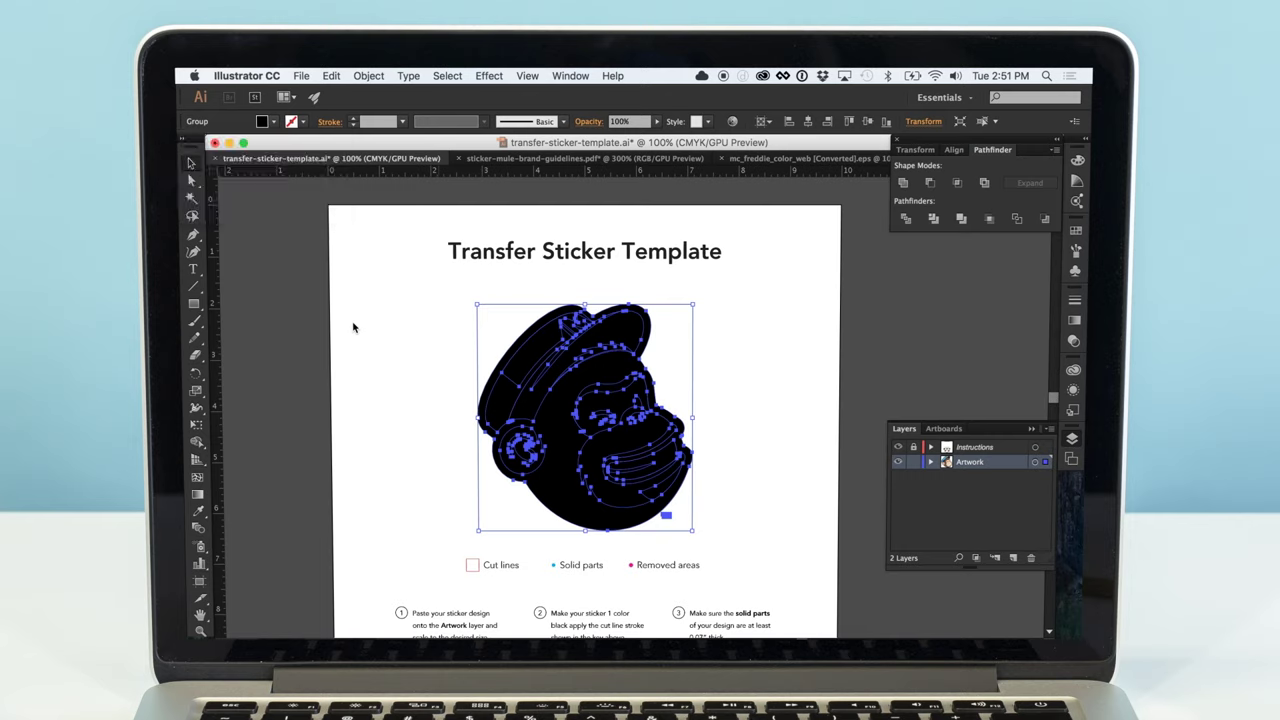
{"action": "left_click", "coordinate": [353, 327]}
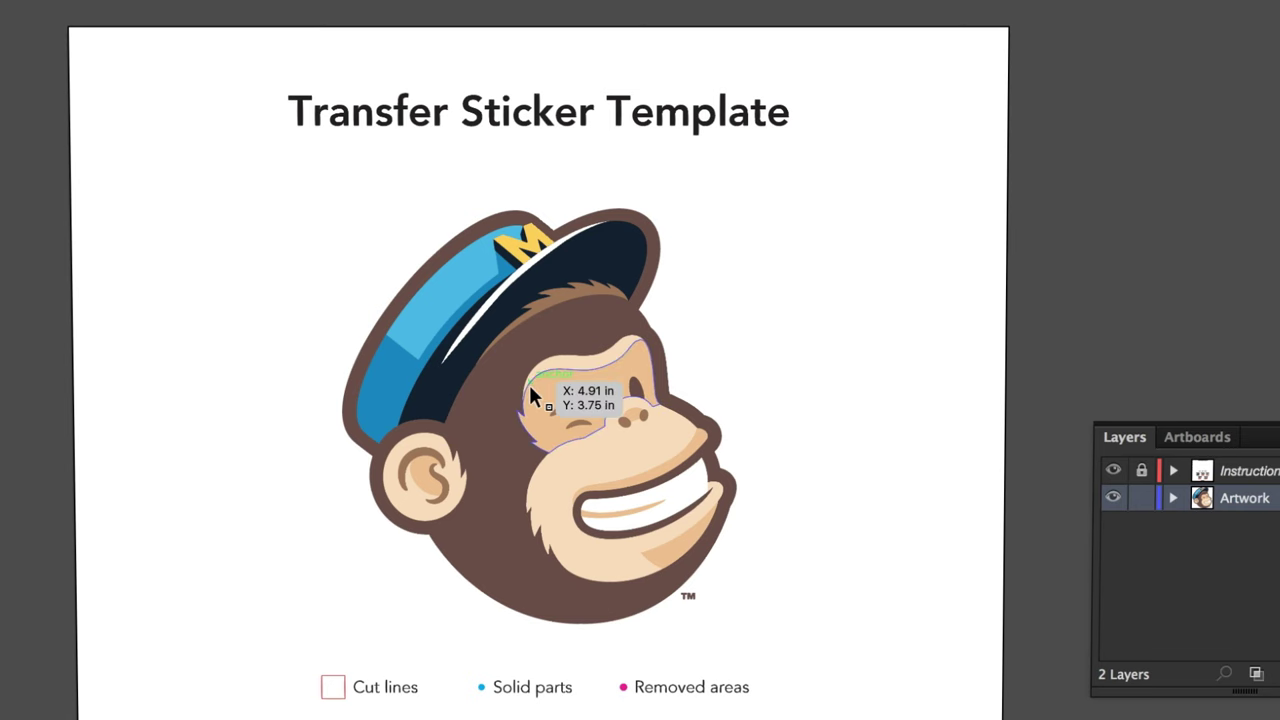
Merge the monkey's overlapping shapes with the Pathfinder panel's Merge.
{"action": "left_click", "coordinate": [528, 382]}
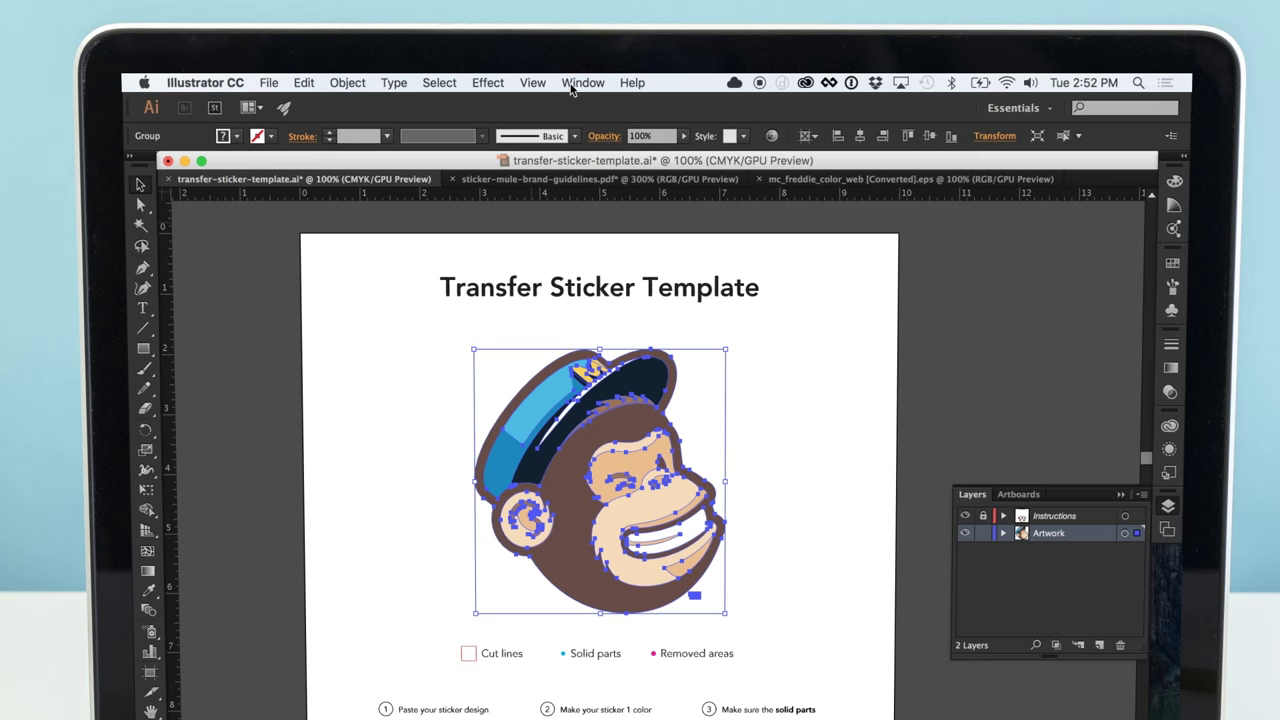
{"action": "left_click", "coordinate": [571, 88]}
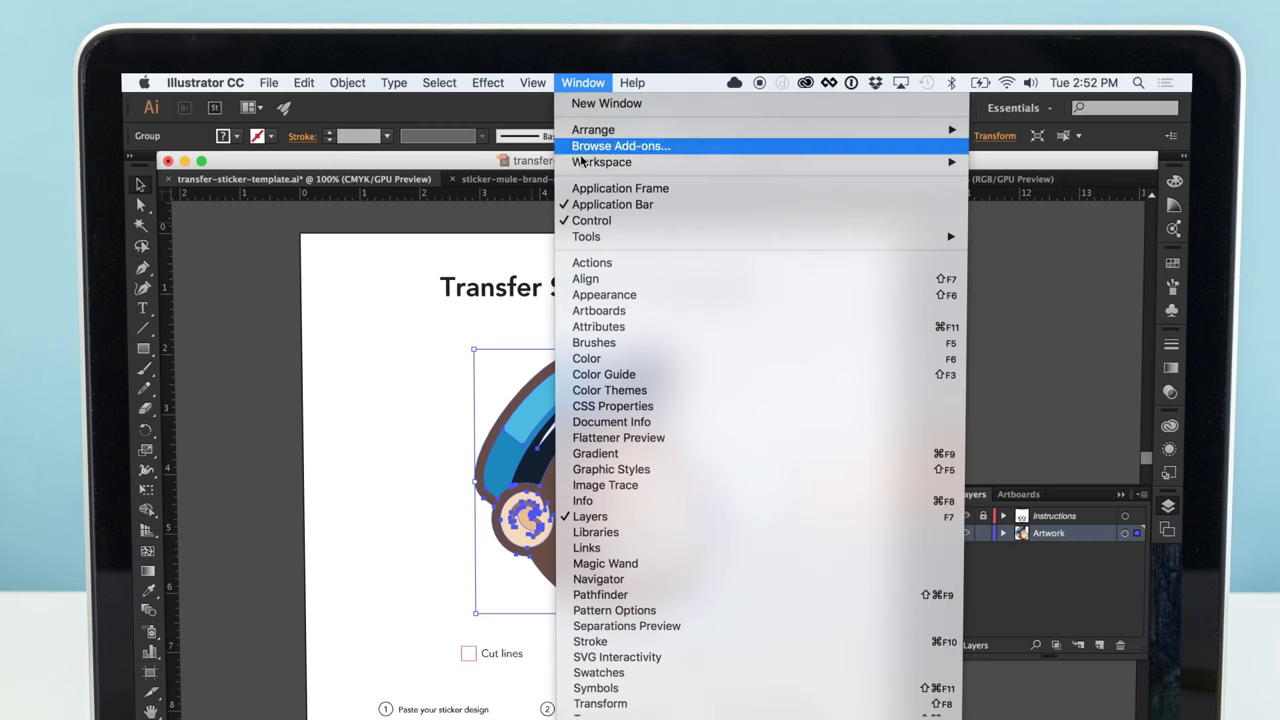
{"action": "left_click", "coordinate": [600, 595]}
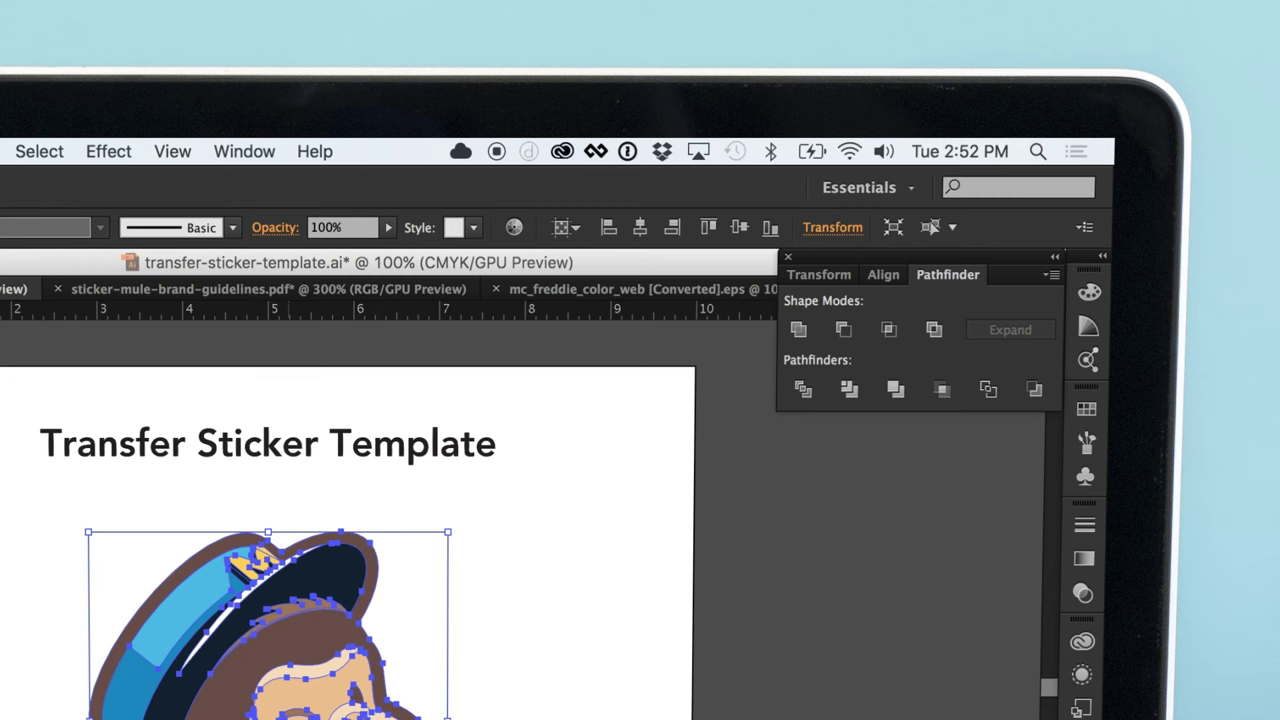
{"action": "left_click", "coordinate": [896, 392]}
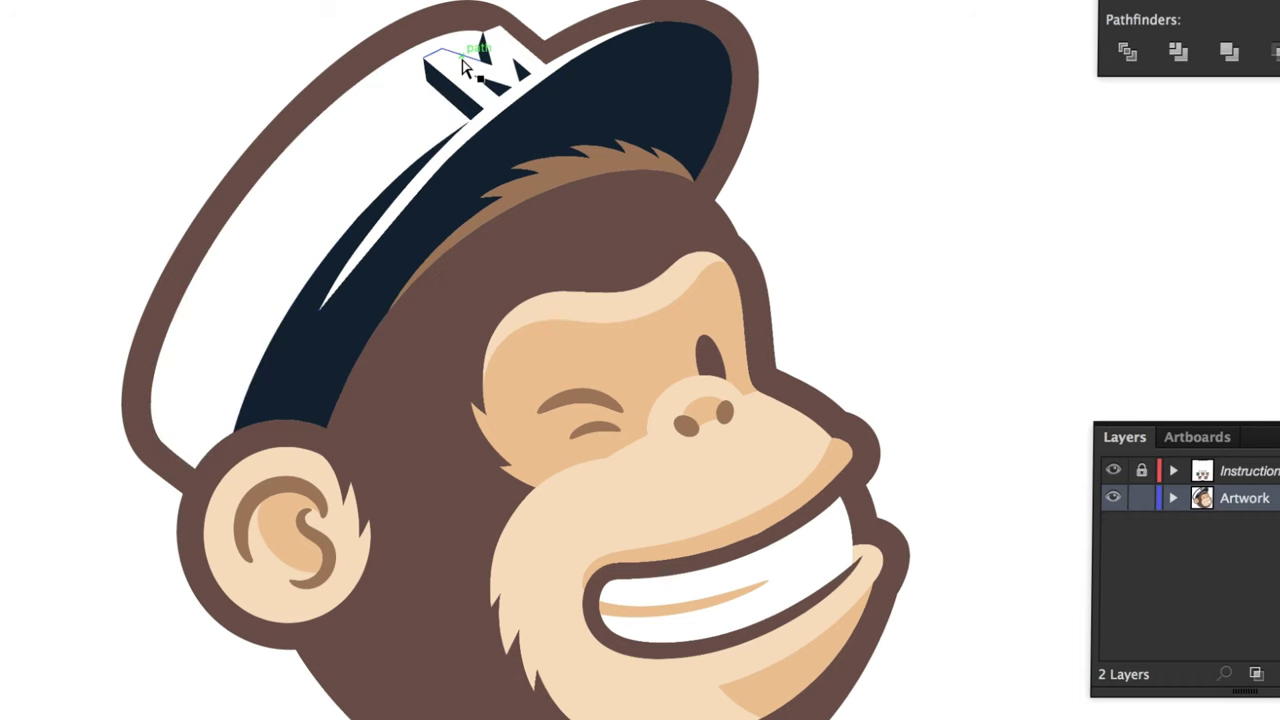
Make the hair tuft, inner ear, brow, upper face, muzzle and chin white; fill dark parts black.
{"action": "left_click", "coordinate": [557, 190]}
{"action": "left_click", "coordinate": [286, 528]}
{"action": "left_click", "coordinate": [632, 316]}
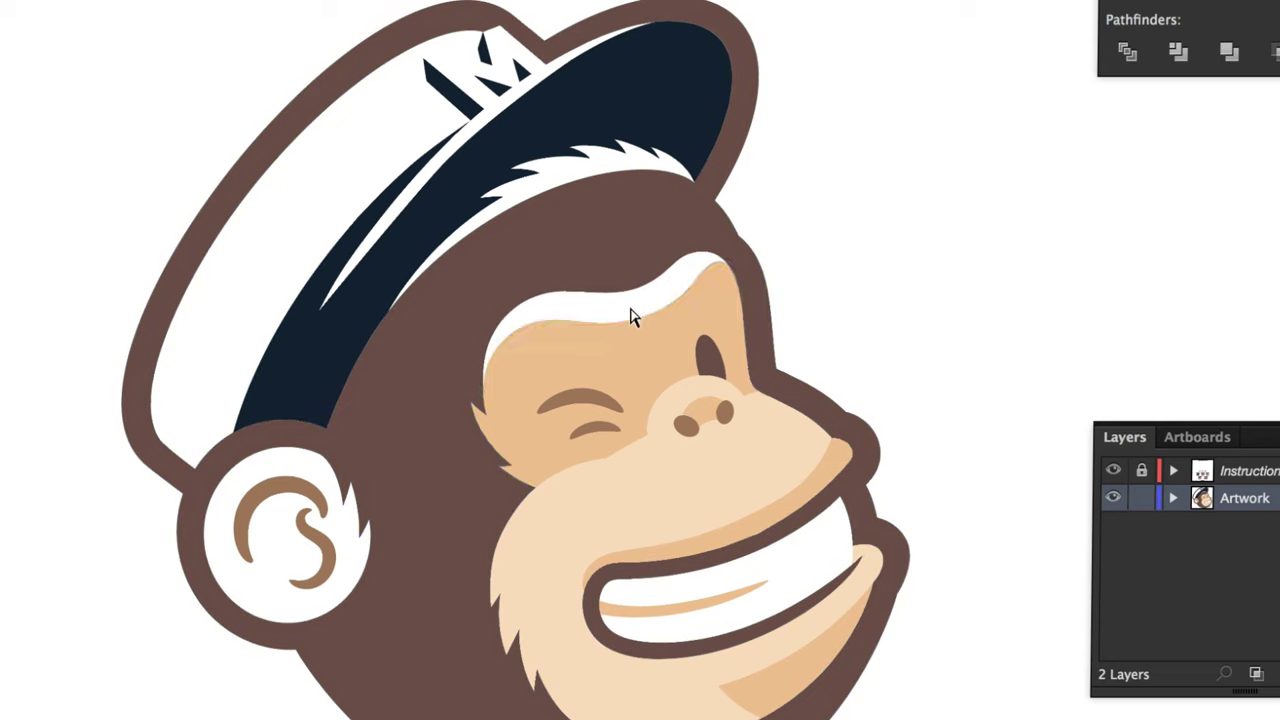
{"action": "left_click", "coordinate": [648, 390]}
{"action": "left_click", "coordinate": [669, 503]}
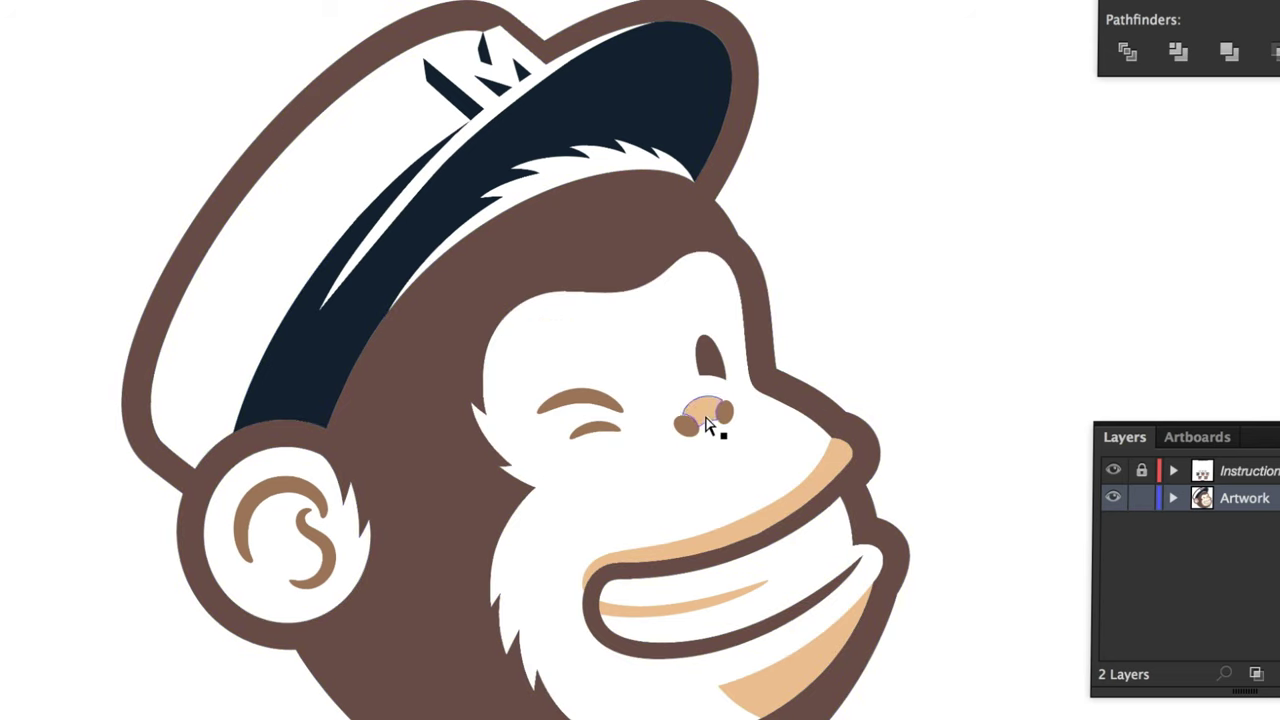
{"action": "left_click", "coordinate": [790, 672]}
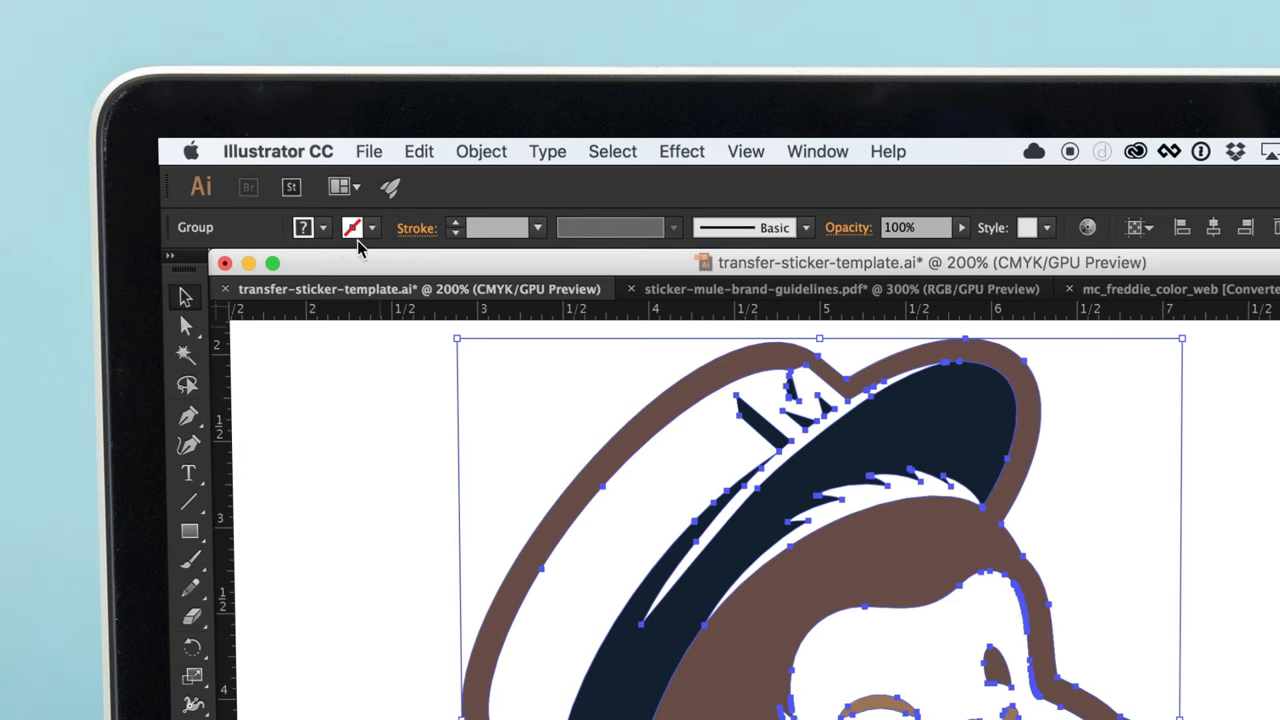
{"action": "left_click", "coordinate": [350, 230]}
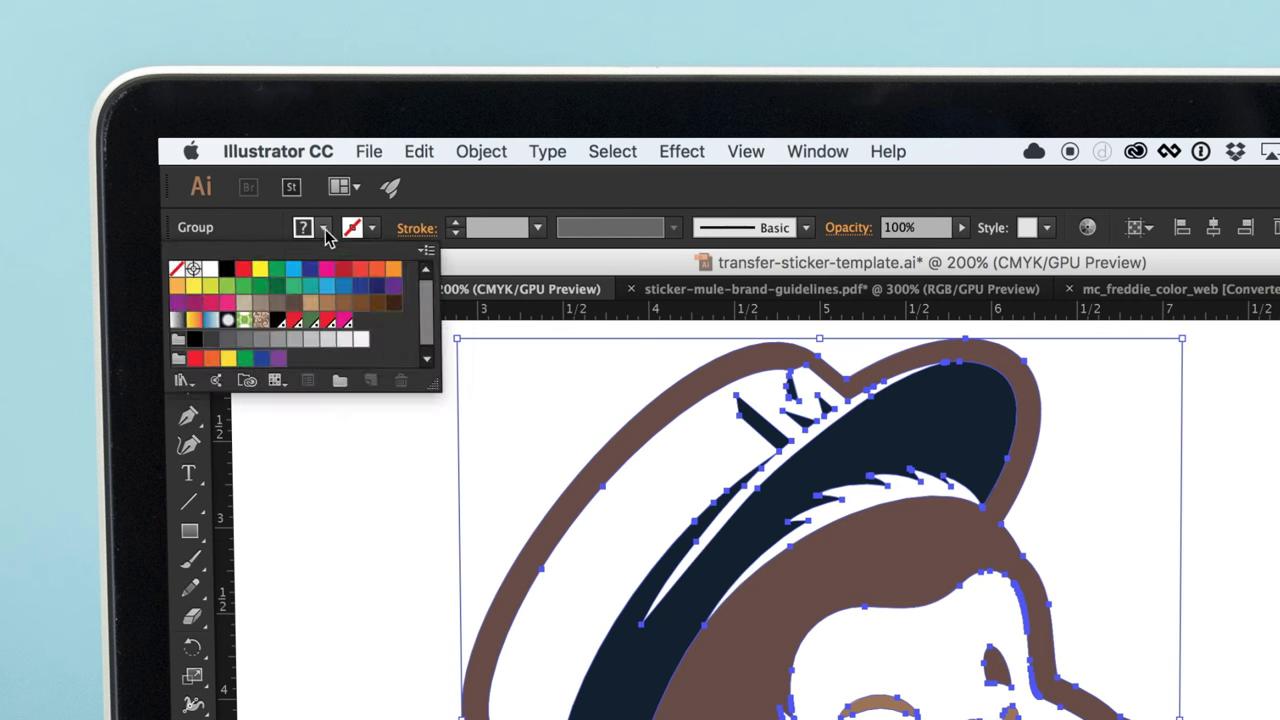
{"action": "left_click", "coordinate": [226, 274]}
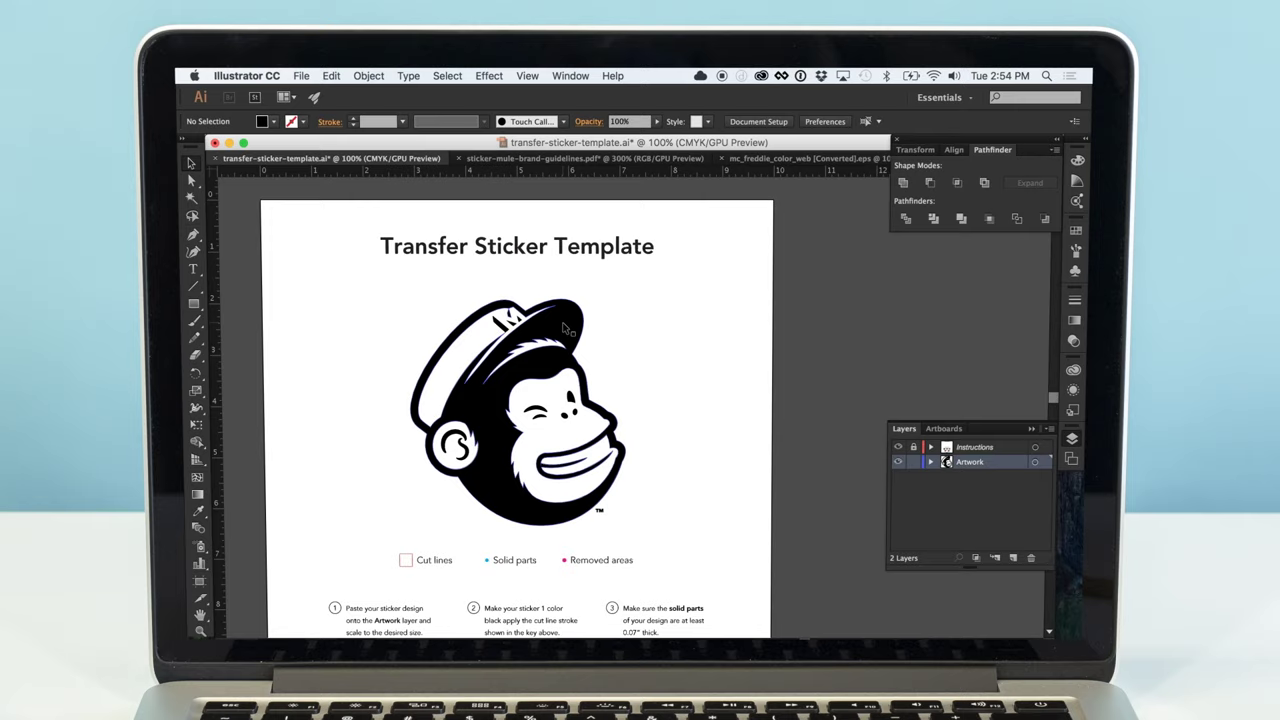
Set the selected monkey artwork's width to 4, then deselect it.
{"action": "left_click", "coordinate": [565, 329]}
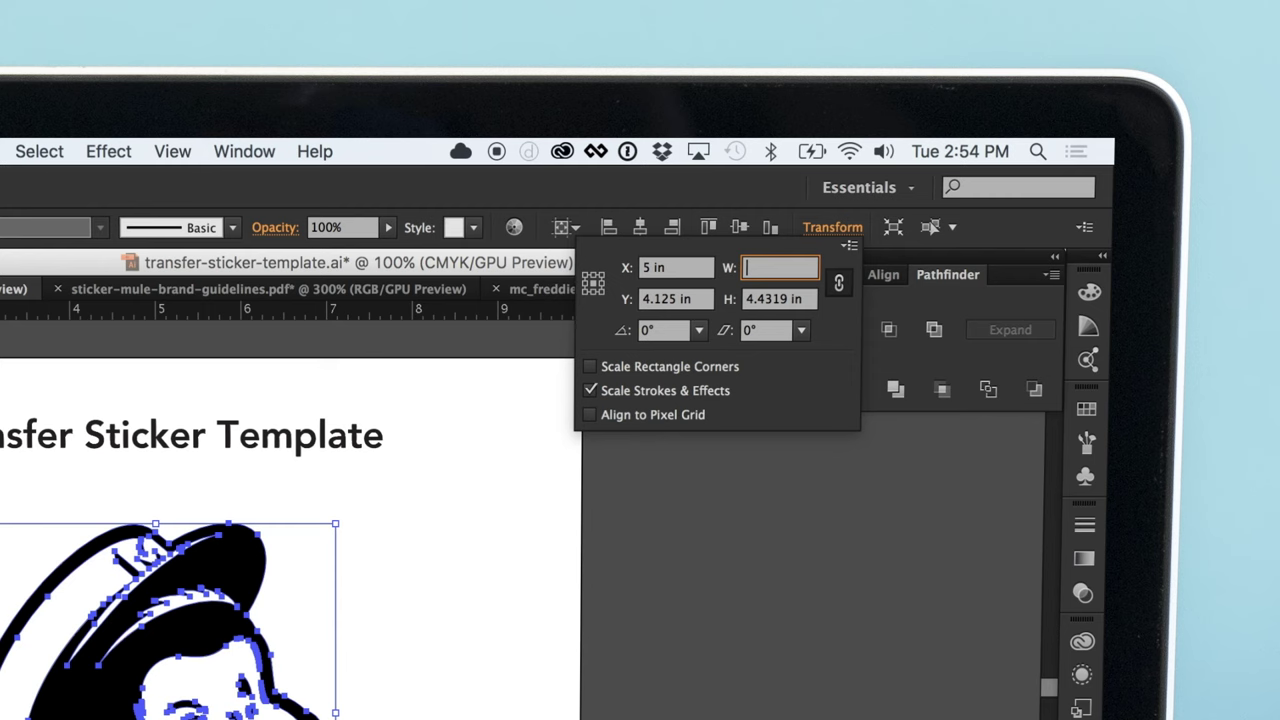
{"action": "type", "text": "4"}
{"action": "key", "text": "Return"}
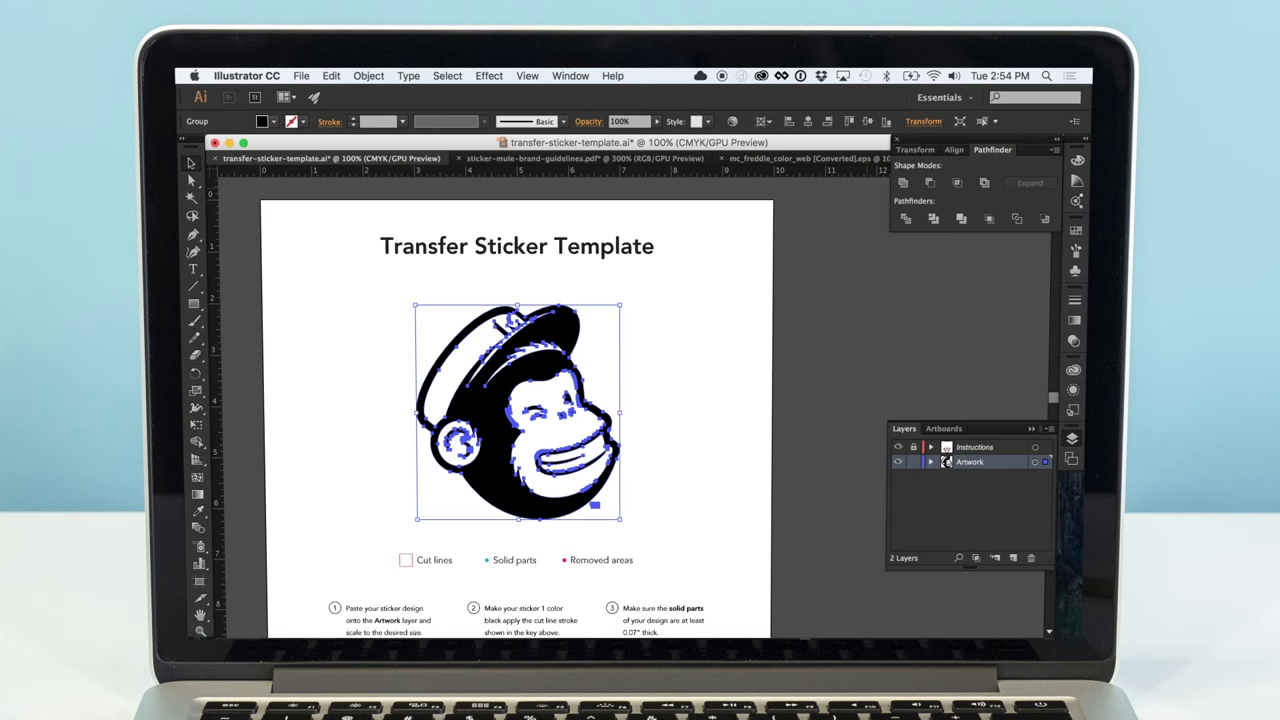
{"action": "left_click", "coordinate": [673, 328]}
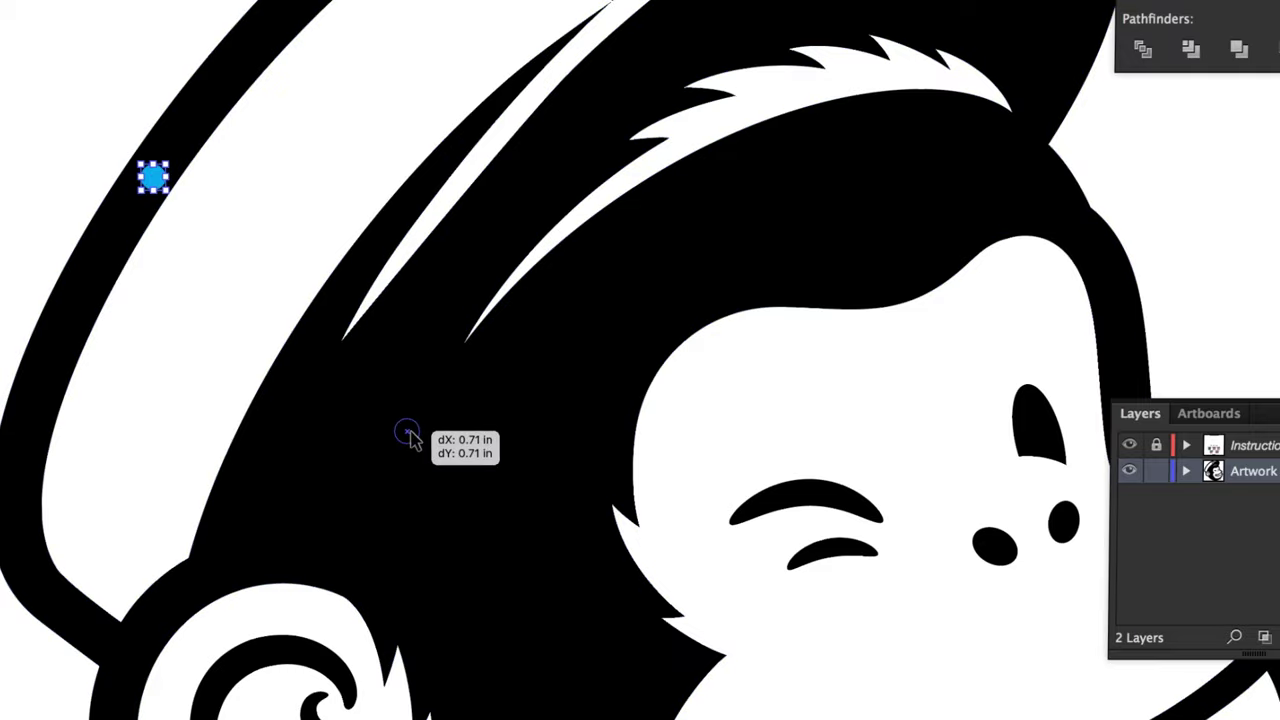
Place blue solid-part markers on the outline, ear, eyebrow and the cap's M.
{"action": "left_click_drag", "start_coordinate": [410, 437], "coordinate": [408, 432]}
{"action": "mouse_move", "coordinate": [408, 432]}
{"action": "left_mouse_down"}
{"action": "mouse_move", "coordinate": [274, 651]}
{"action": "mouse_move", "coordinate": [386, 532]}
{"action": "left_mouse_up"}
{"action": "left_click_drag", "start_coordinate": [424, 176], "coordinate": [828, 236]}
{"action": "mouse_move", "coordinate": [424, 176]}
{"action": "left_mouse_down"}
{"action": "mouse_move", "coordinate": [1051, 175]}
{"action": "mouse_move", "coordinate": [851, 290]}
{"action": "mouse_move", "coordinate": [1068, 270]}
{"action": "left_mouse_up"}
{"action": "mouse_move", "coordinate": [200, 300]}
{"action": "left_mouse_down"}
{"action": "mouse_move", "coordinate": [512, 168]}
{"action": "mouse_move", "coordinate": [597, 108]}
{"action": "left_mouse_up"}
{"action": "mouse_move", "coordinate": [597, 108]}
{"action": "left_mouse_down"}
{"action": "mouse_move", "coordinate": [460, 30]}
{"action": "mouse_move", "coordinate": [423, 103]}
{"action": "mouse_move", "coordinate": [766, 571]}
{"action": "mouse_move", "coordinate": [595, 648]}
{"action": "mouse_move", "coordinate": [580, 642]}
{"action": "left_mouse_up"}
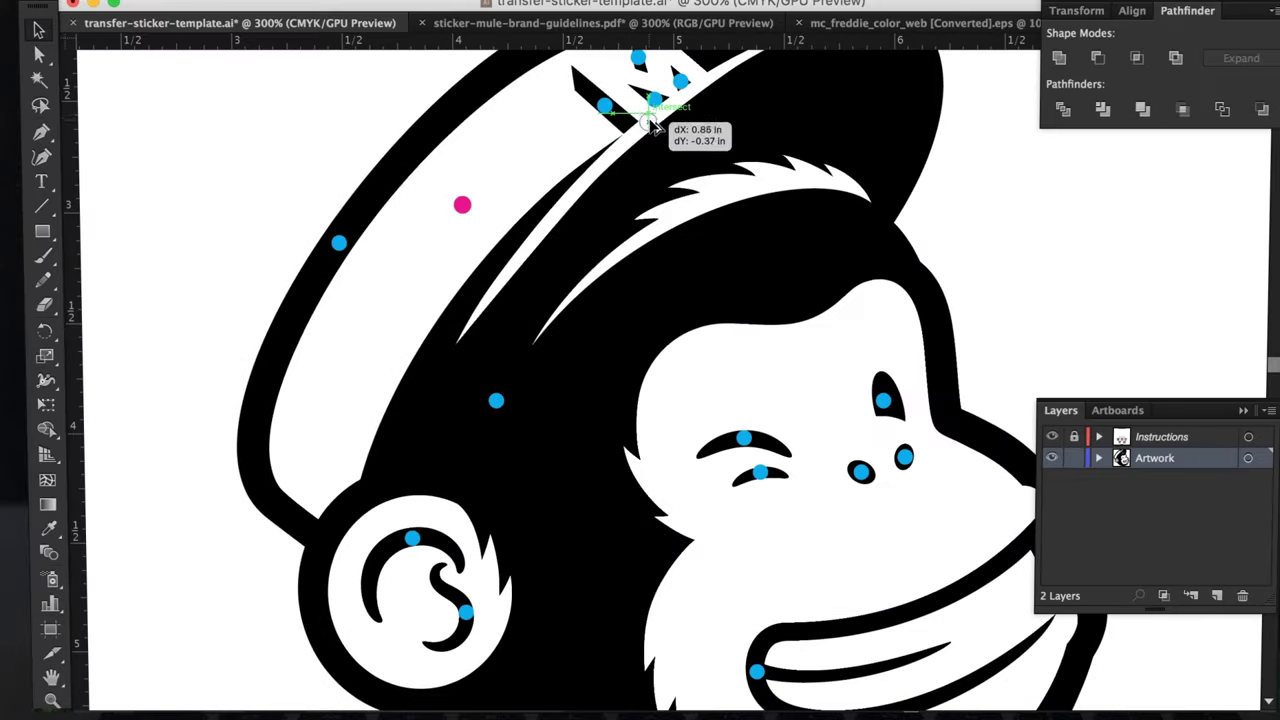
Place pink removed-area markers on the cap's M, forehead tuft and near the ear.
{"action": "left_click_drag", "start_coordinate": [462, 204], "coordinate": [646, 116]}
{"action": "left_click_drag", "start_coordinate": [462, 204], "coordinate": [723, 191]}
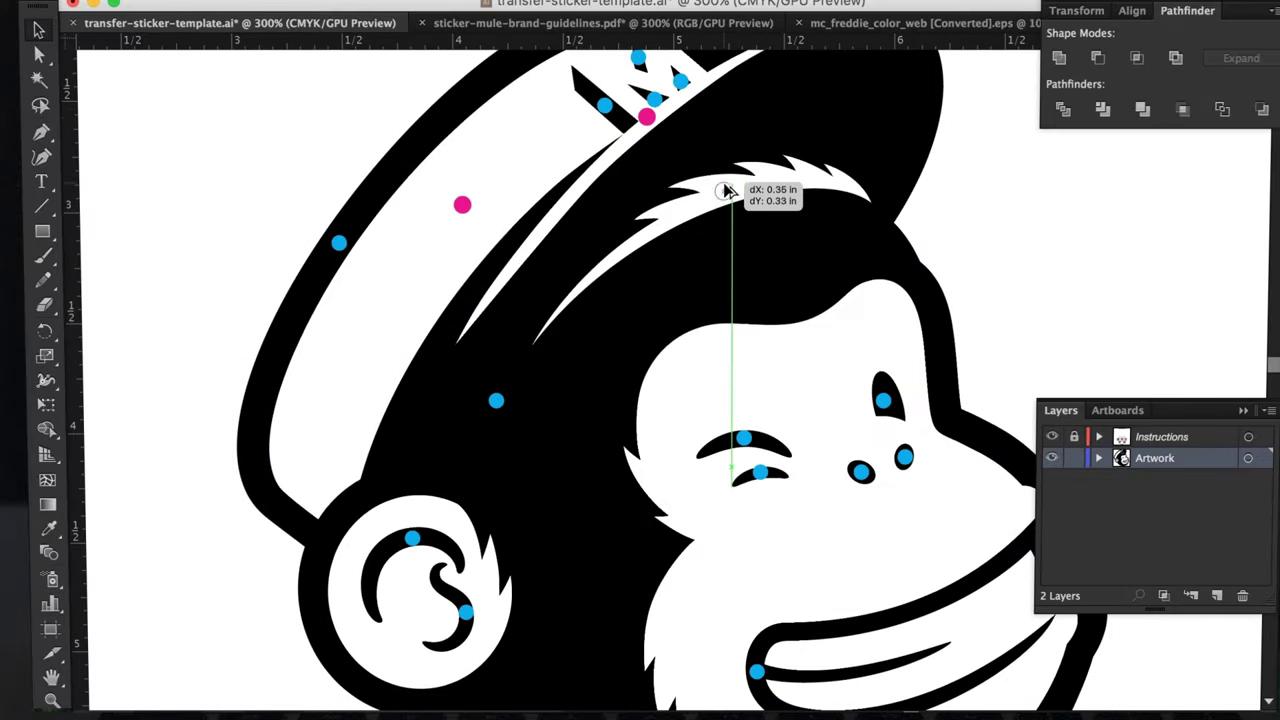
{"action": "left_click_drag", "start_coordinate": [413, 582], "coordinate": [808, 350]}
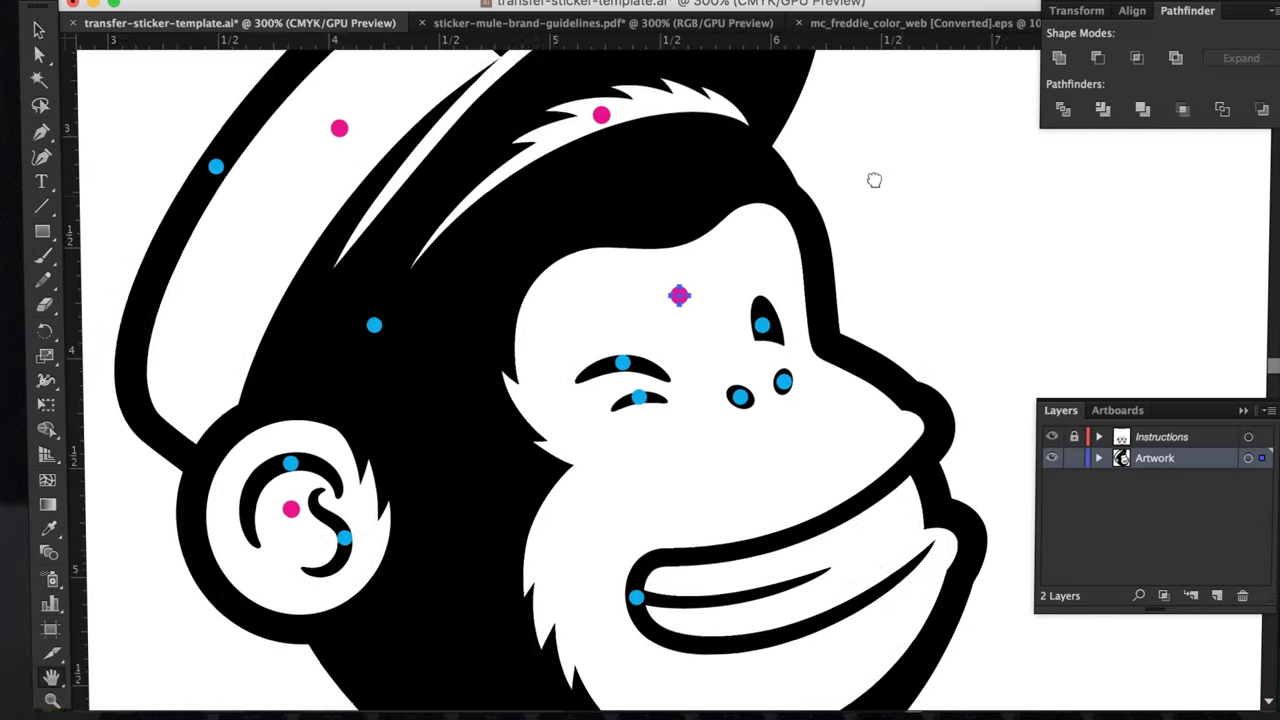
{"action": "scroll", "coordinate": [871, 180], "scroll_direction": "down", "scroll_amount": 5}
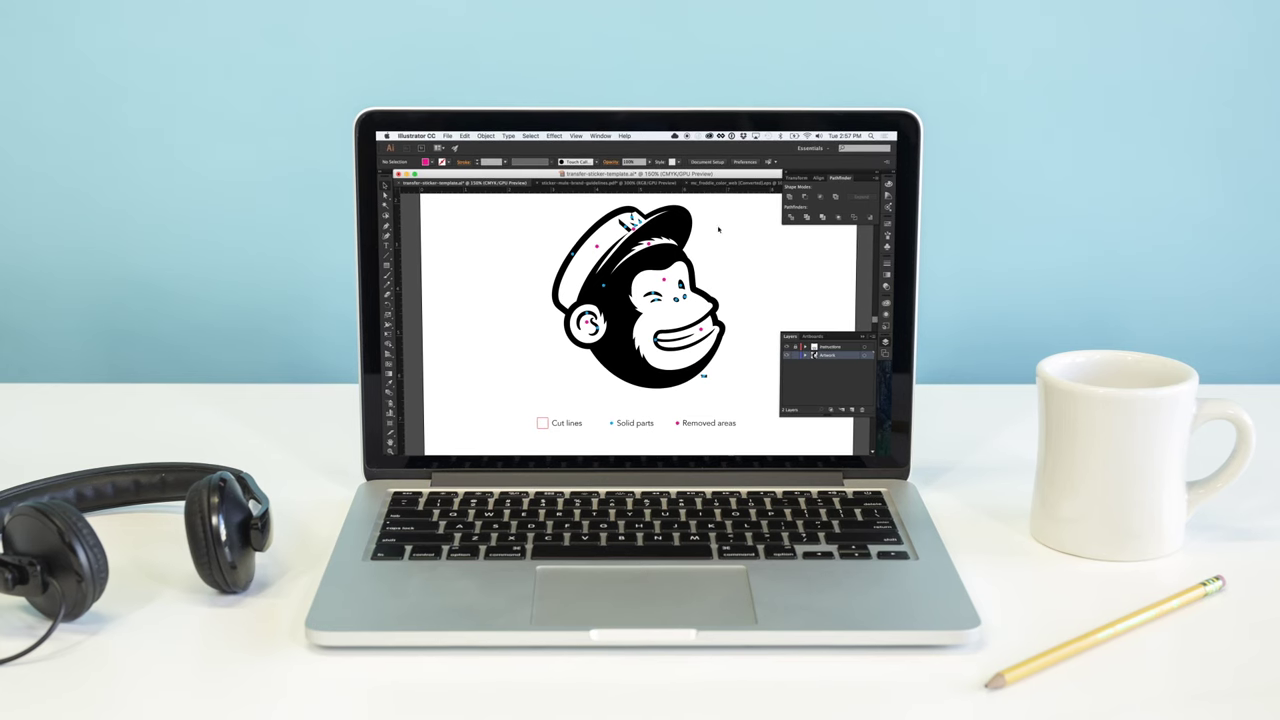
{"action": "scroll", "coordinate": [645, 199], "scroll_direction": "up", "scroll_amount": 2}
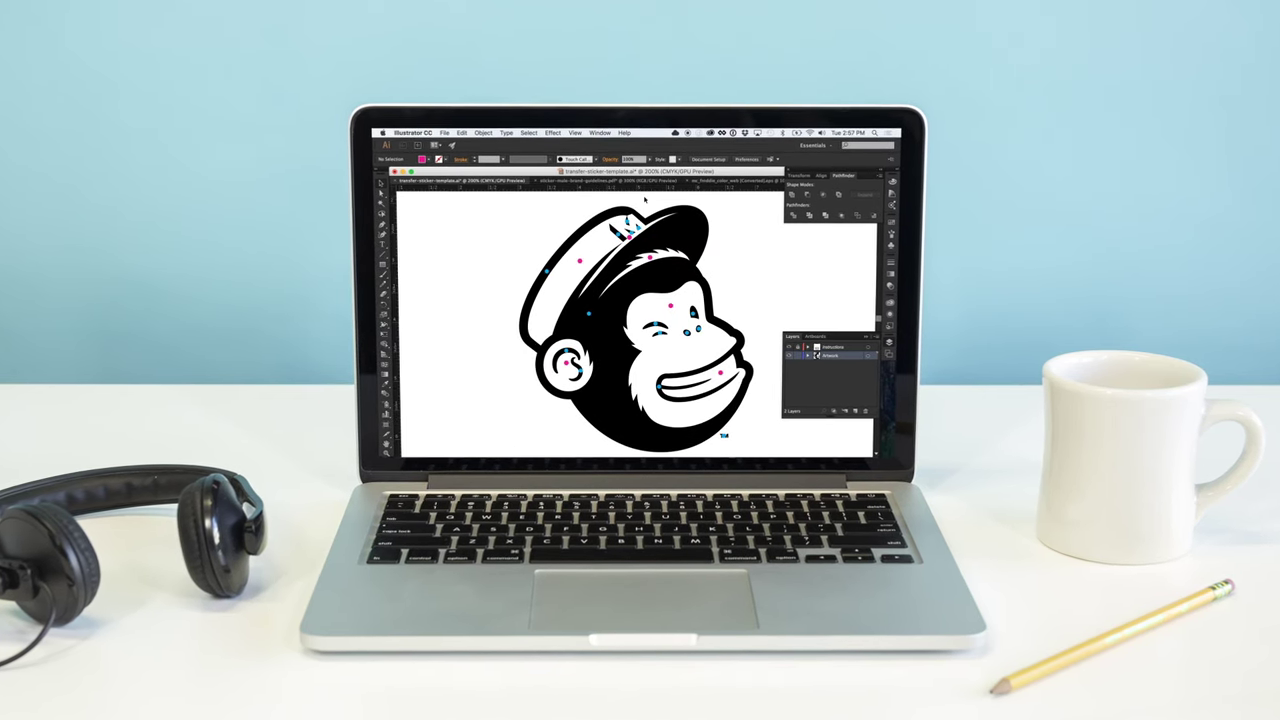
{"action": "scroll", "coordinate": [645, 199], "scroll_direction": "up", "scroll_amount": 2}
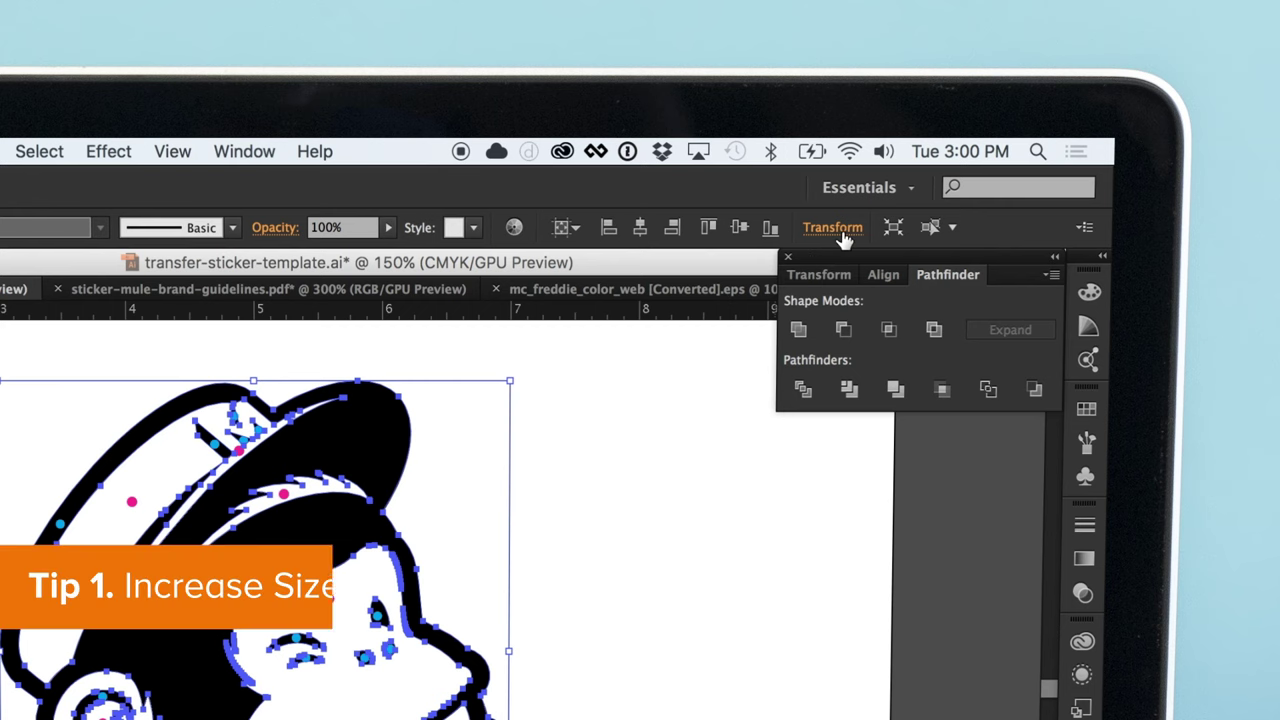
Set the monkey artwork's width to 4.5 in through Transform, keeping proportions linked.
{"action": "left_click", "coordinate": [838, 229]}
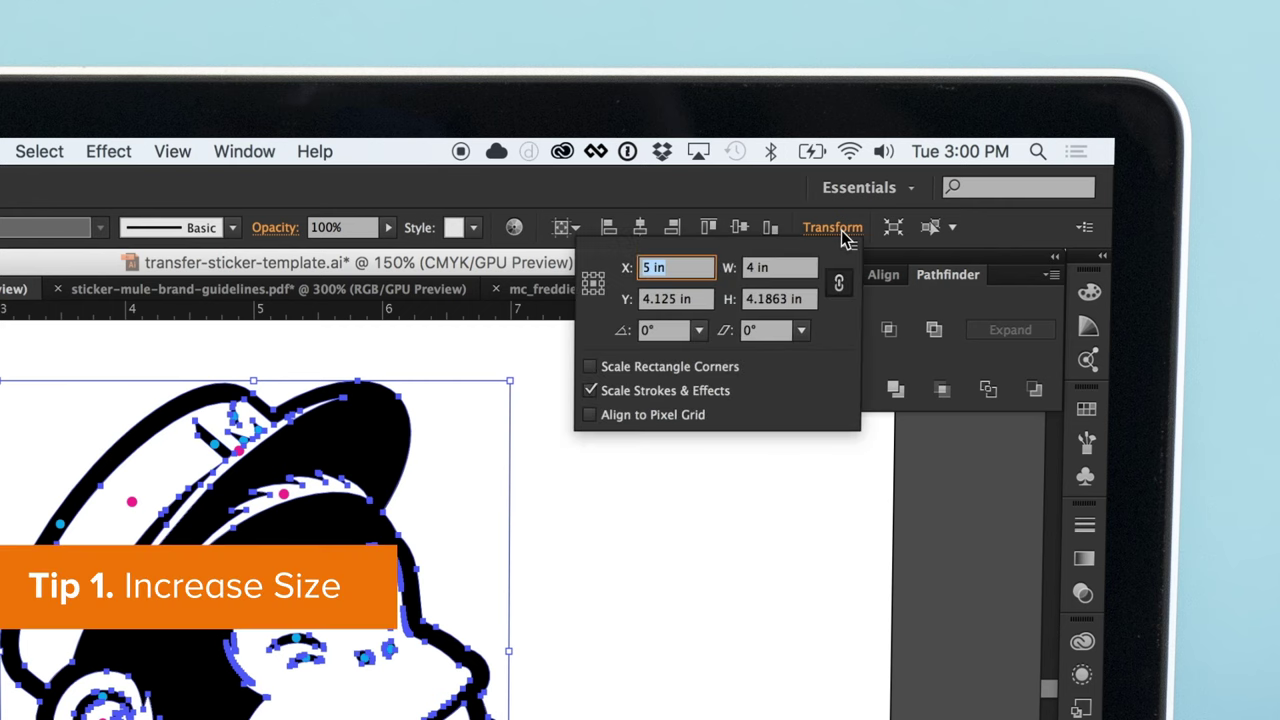
{"action": "left_click", "coordinate": [783, 270]}
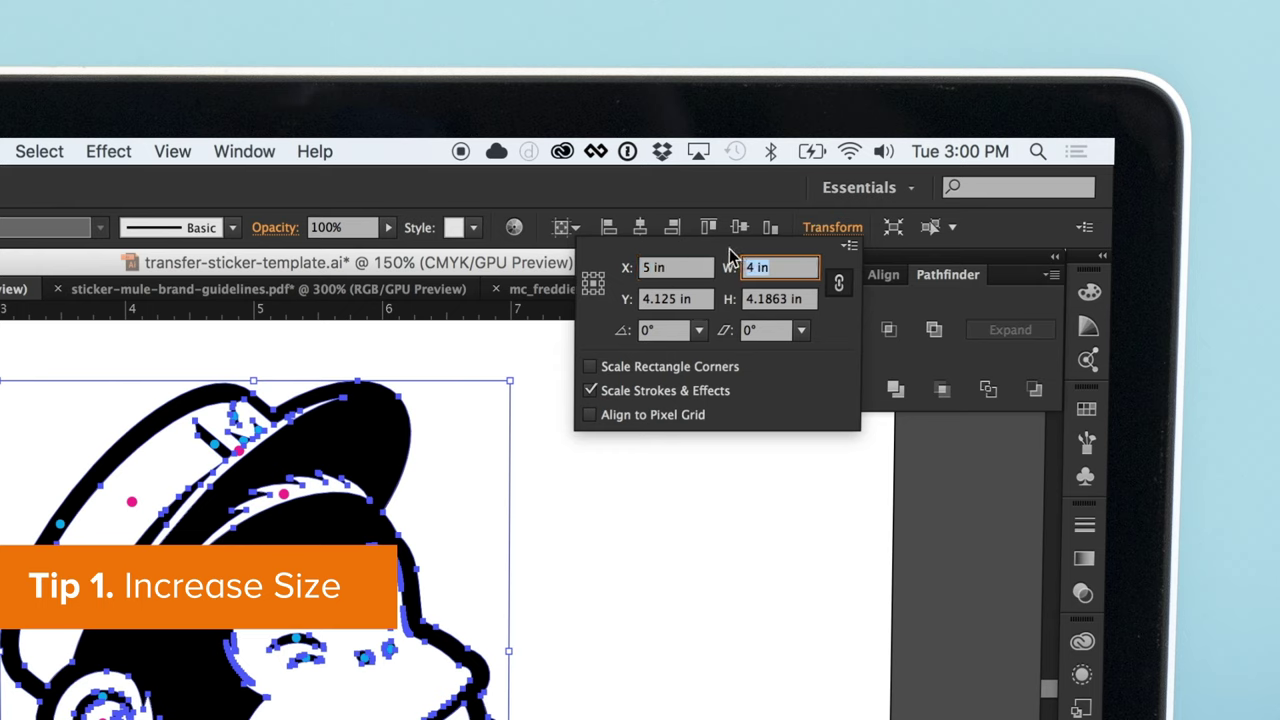
{"action": "type", "text": "4.5"}
{"action": "key", "text": "Return"}
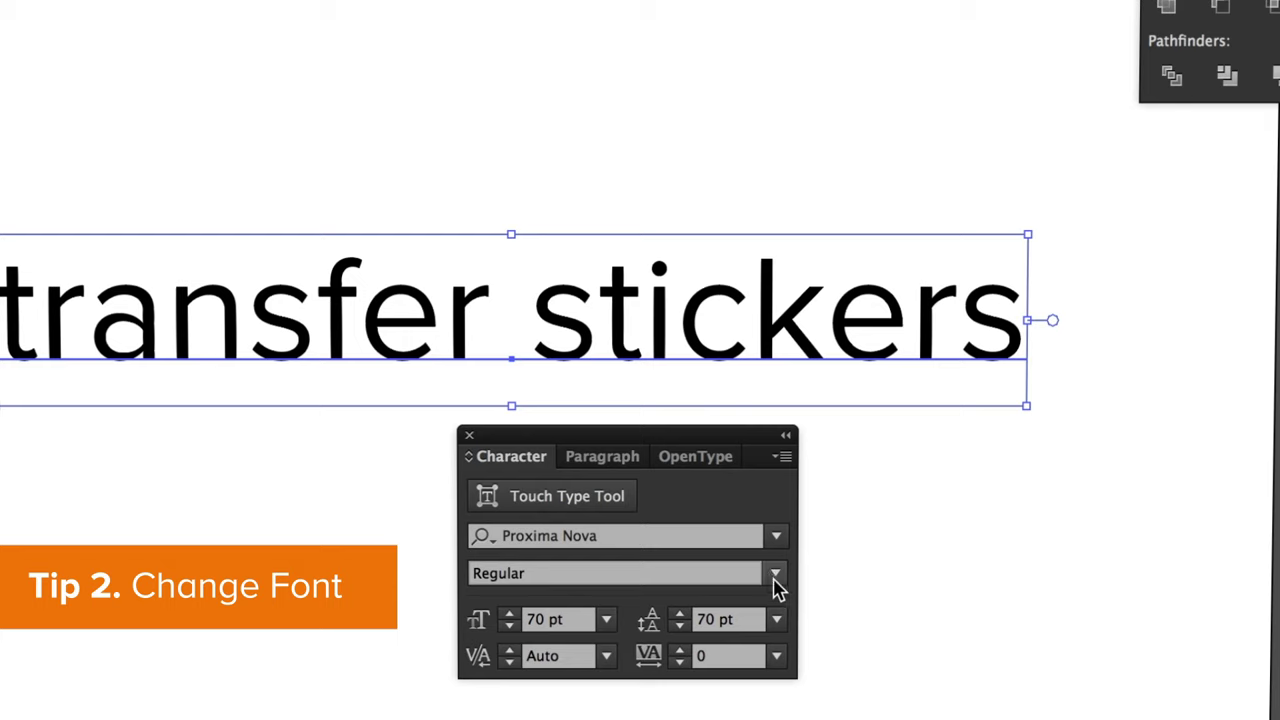
Change the 'transfer stickers' weight to Proxima Nova Bold, passing through Semibold first.
{"action": "left_click", "coordinate": [713, 528]}
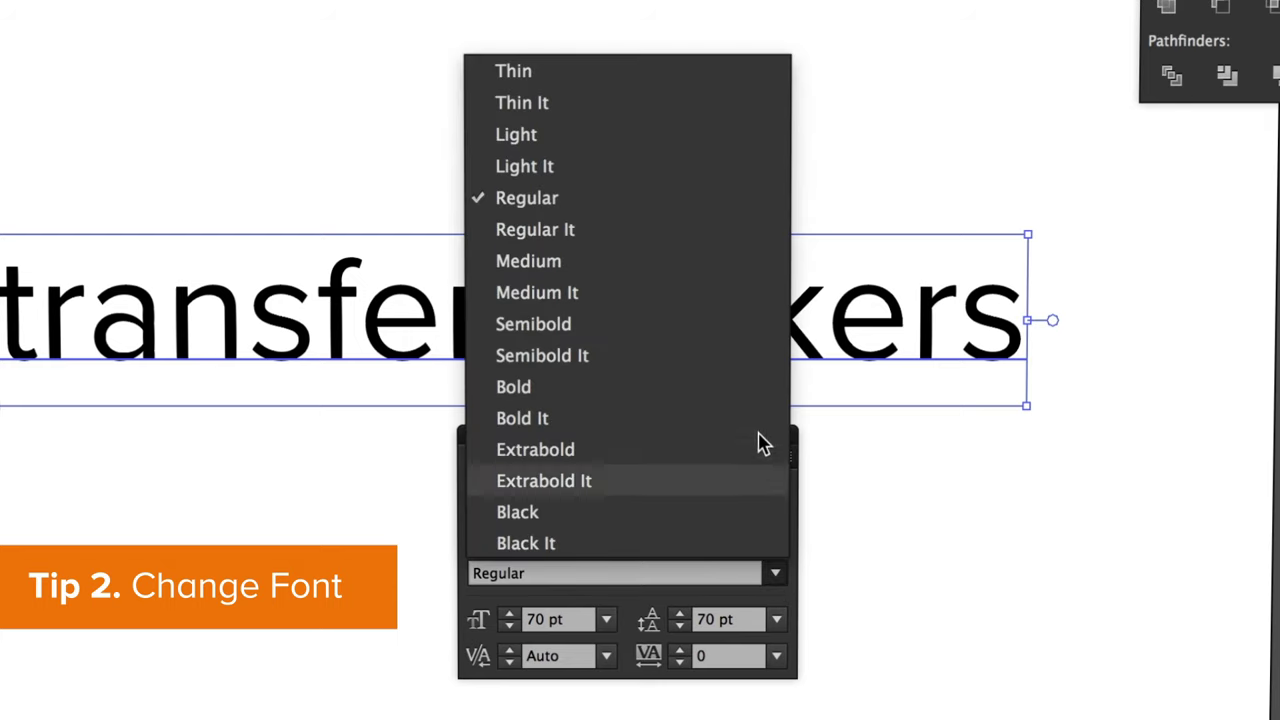
{"action": "left_click", "coordinate": [703, 326]}
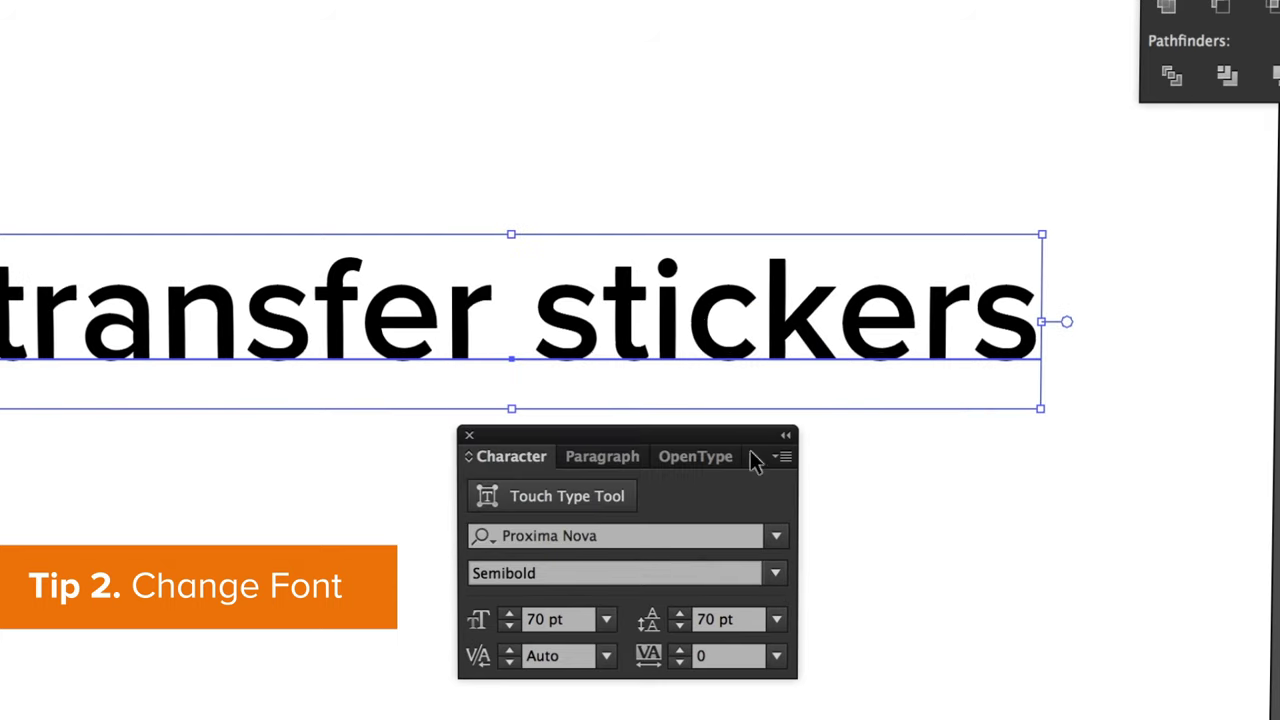
{"action": "left_click", "coordinate": [778, 580]}
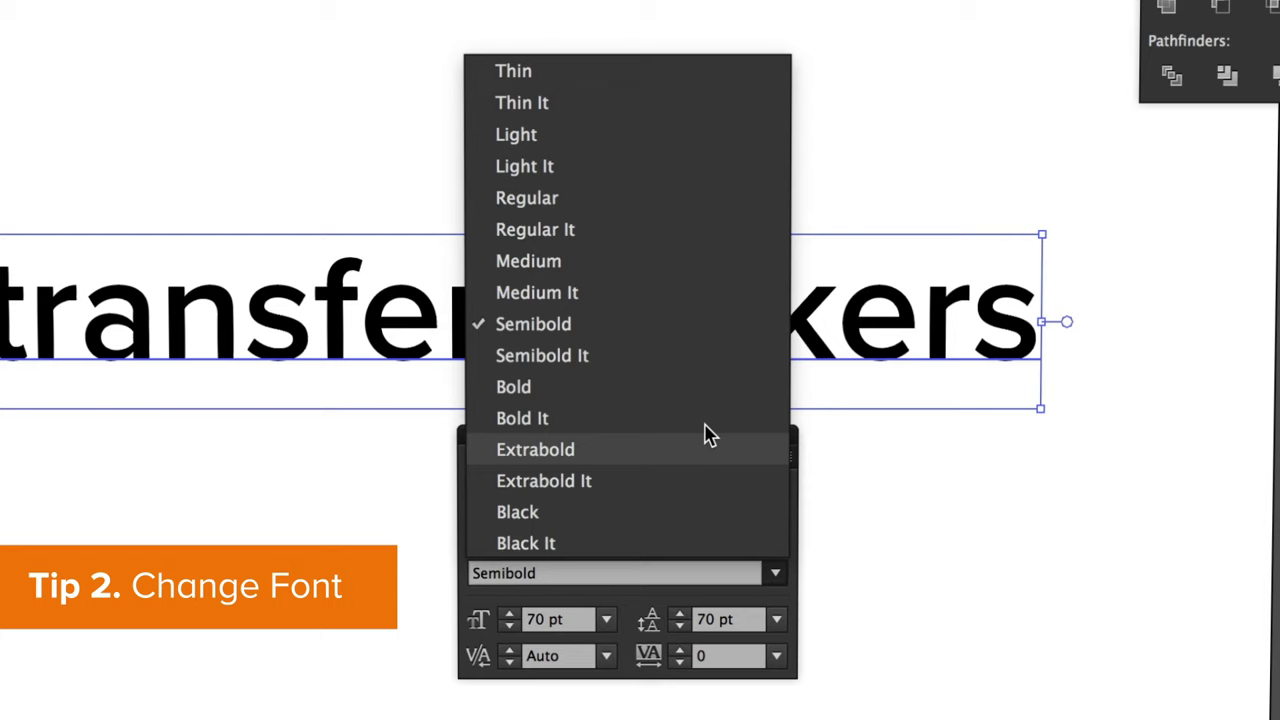
{"action": "left_click", "coordinate": [690, 390]}
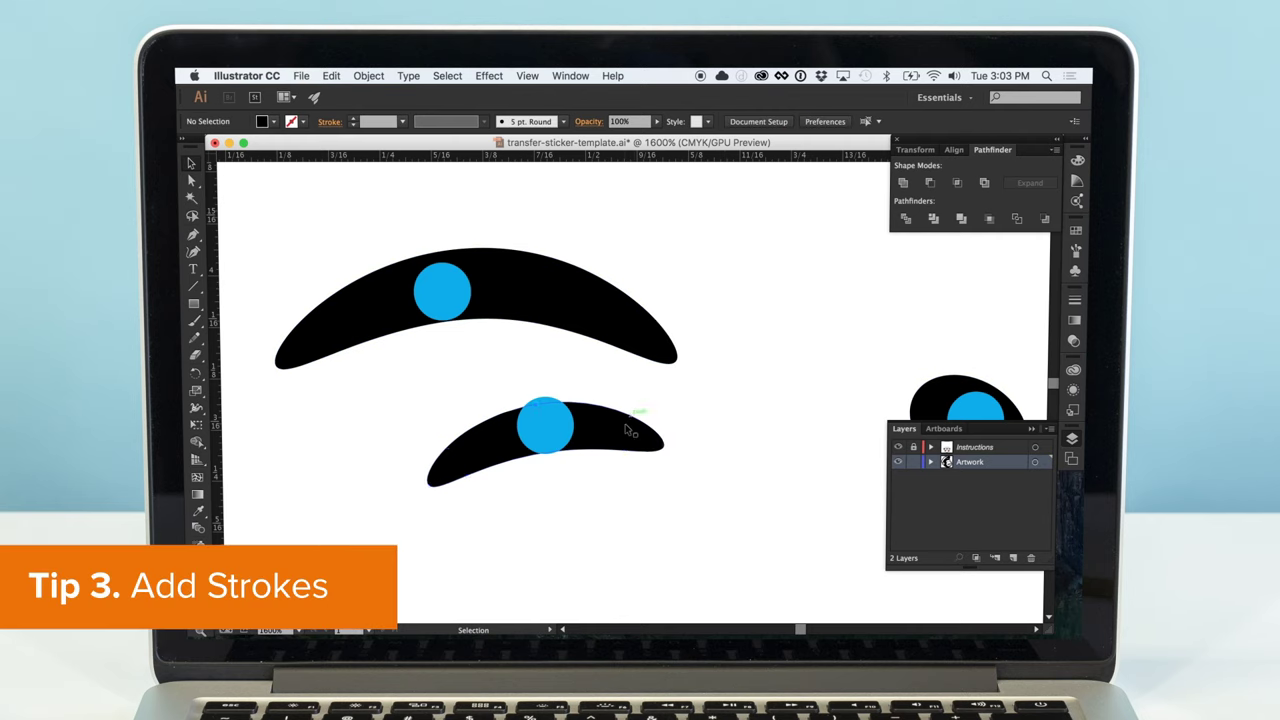
Give the lower curved eye shape a black stroke and raise its weight to 1 pt.
{"action": "left_click", "coordinate": [624, 424]}
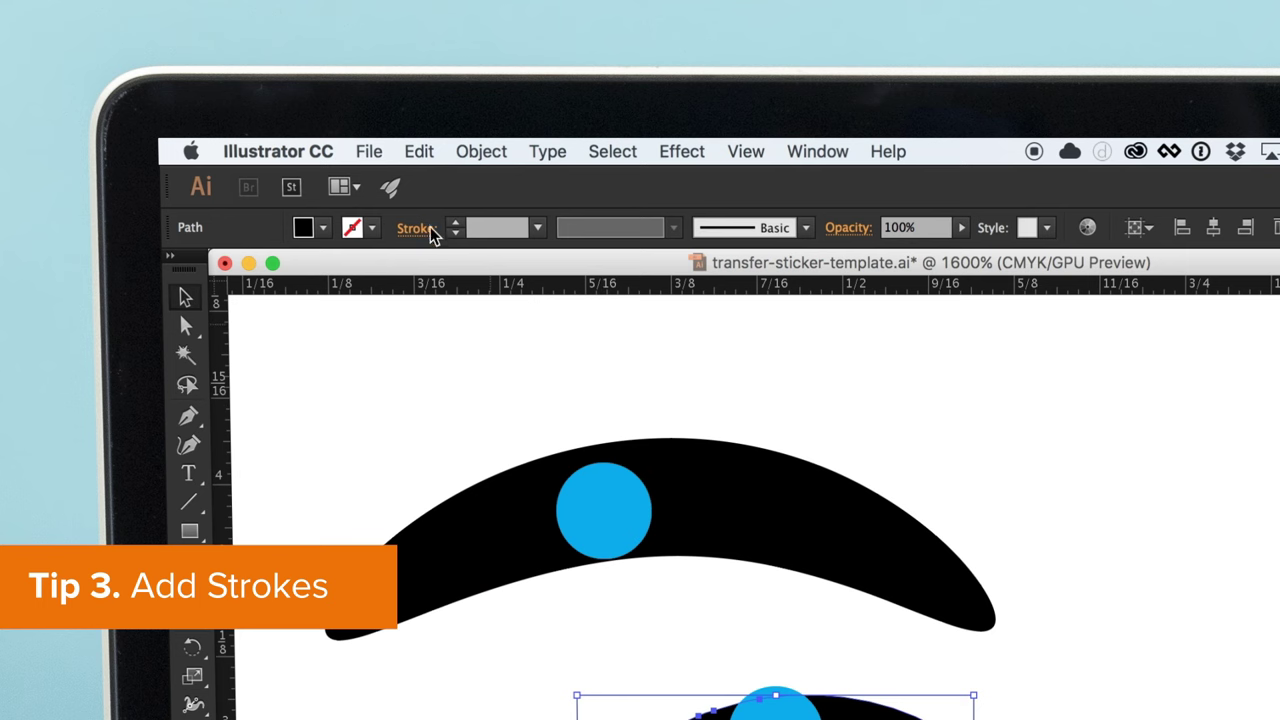
{"action": "left_click", "coordinate": [371, 228]}
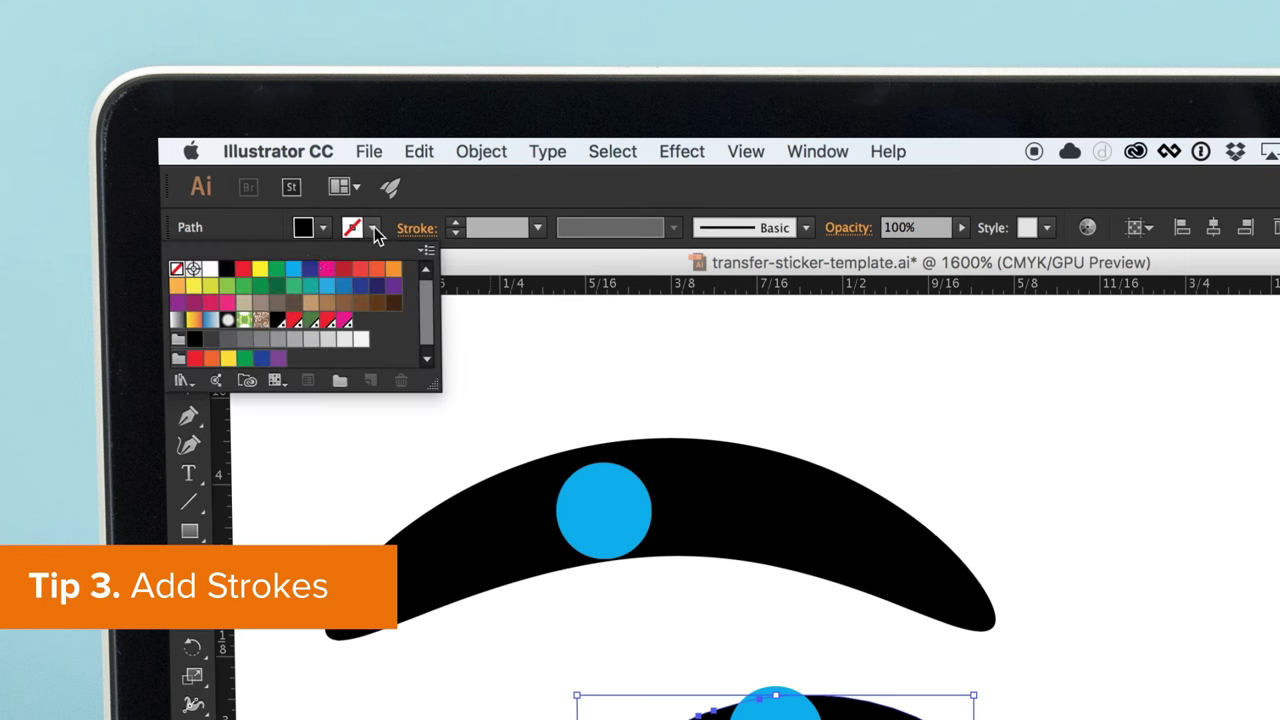
{"action": "left_click", "coordinate": [230, 272]}
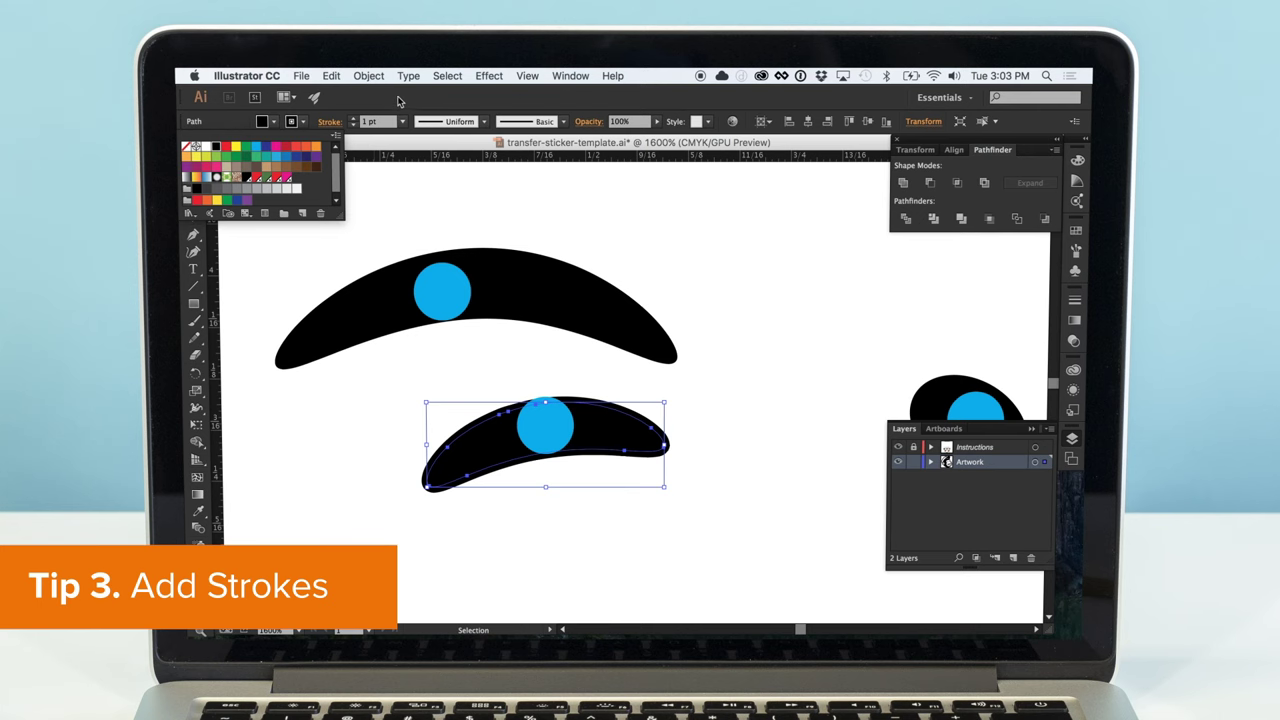
{"action": "left_click", "coordinate": [397, 101]}
{"action": "left_click", "coordinate": [630, 253]}
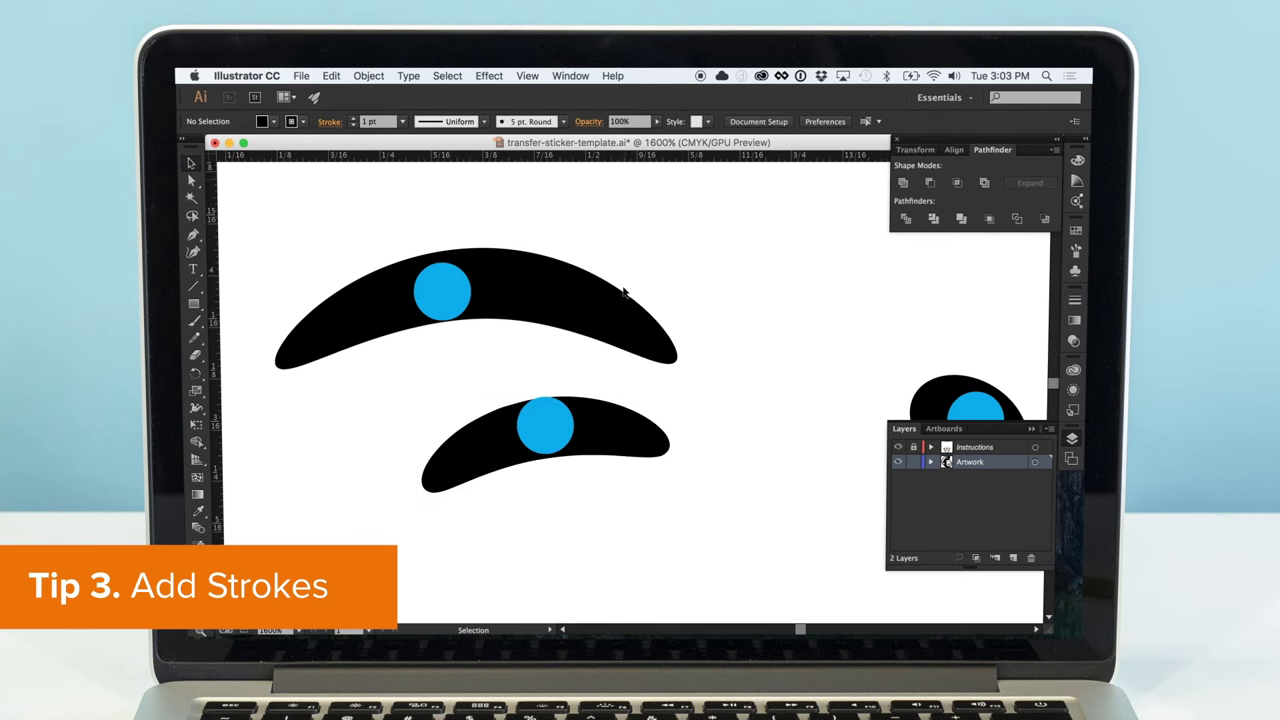
{"action": "left_click", "coordinate": [603, 409]}
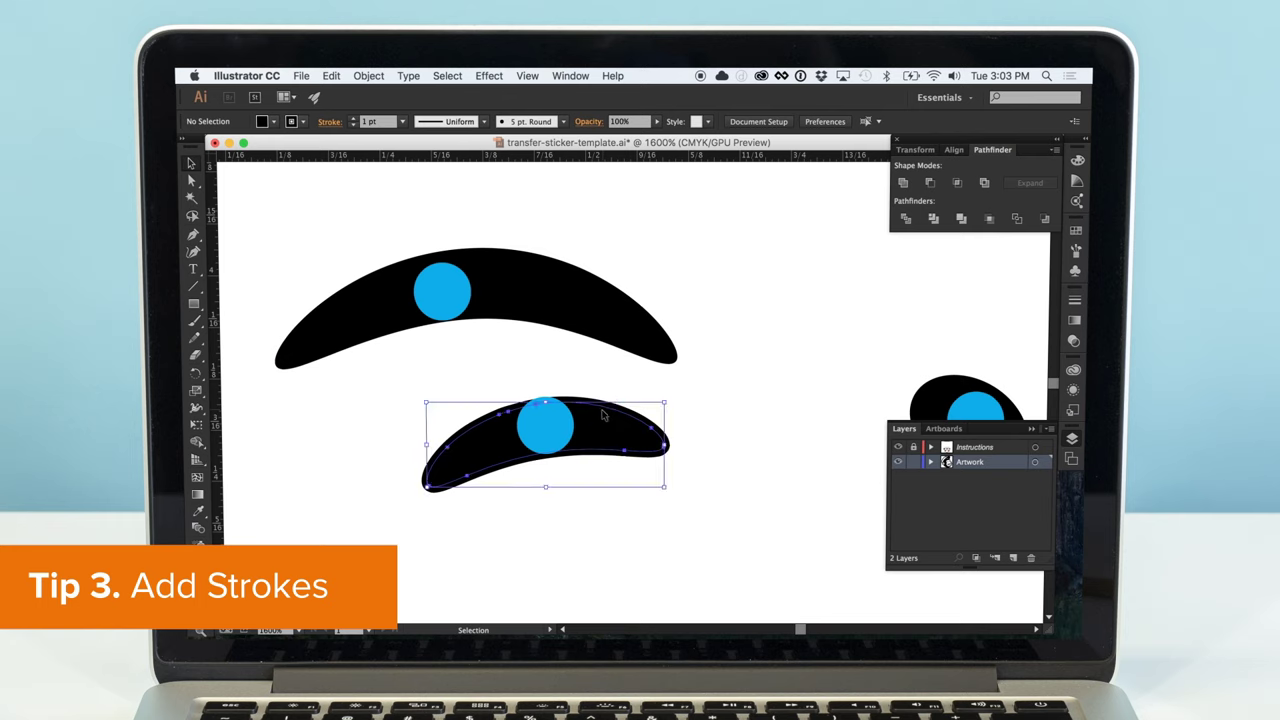
{"action": "left_click", "coordinate": [354, 118]}
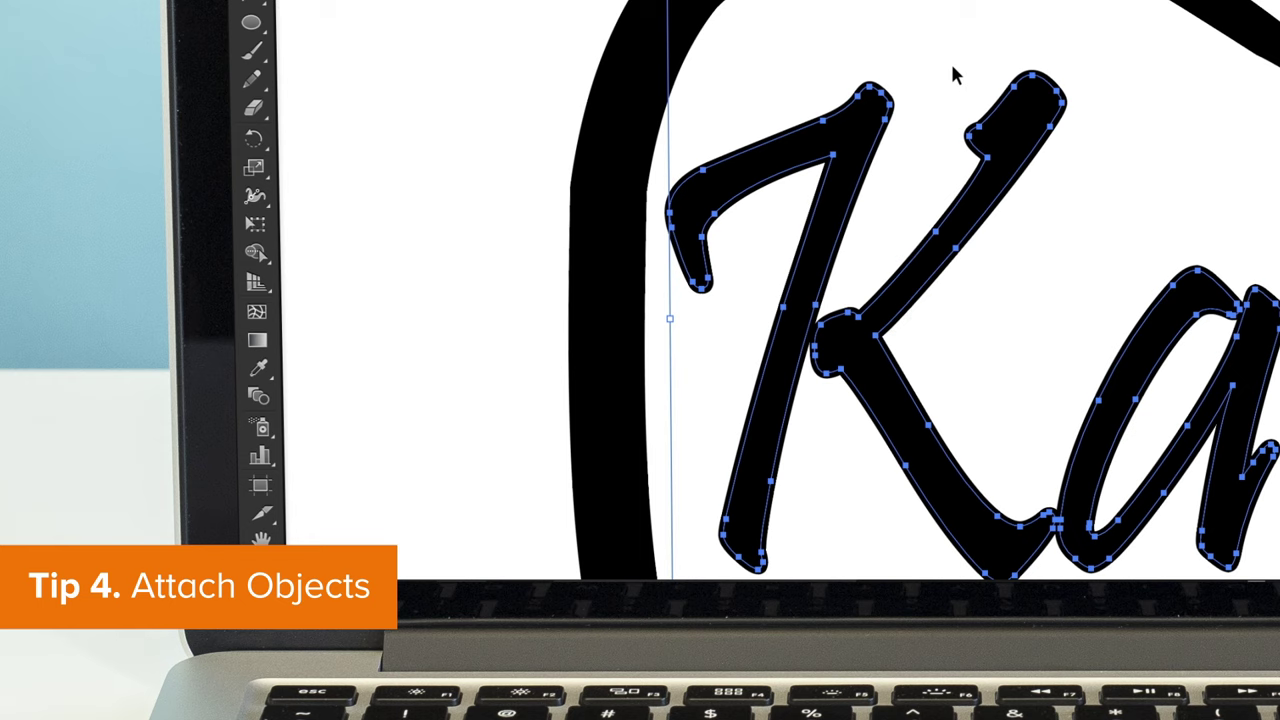
Nudge the script letters left to touch the outline and save transfer-sticker-template.ai.
{"action": "key", "text": "Left"}
{"action": "key", "text": "Left"}
{"action": "key", "text": "Left"}
{"action": "key", "text": "Left"}
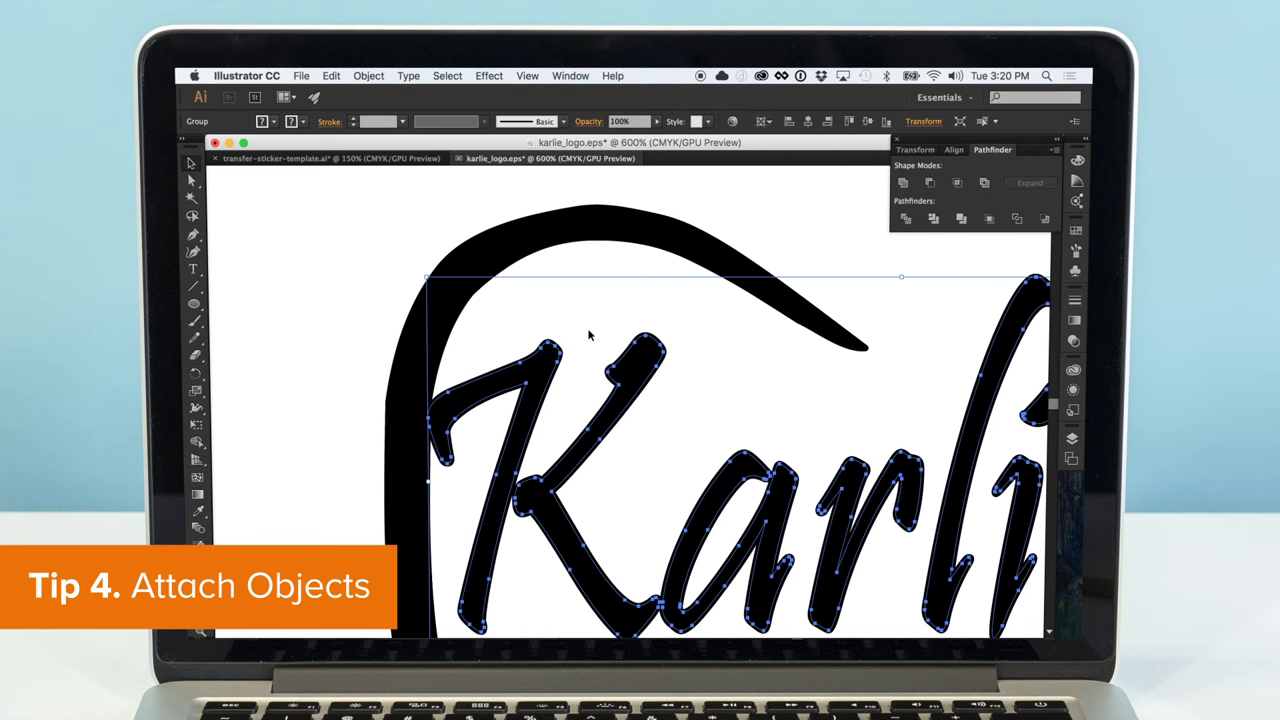
{"action": "left_click", "coordinate": [589, 330]}
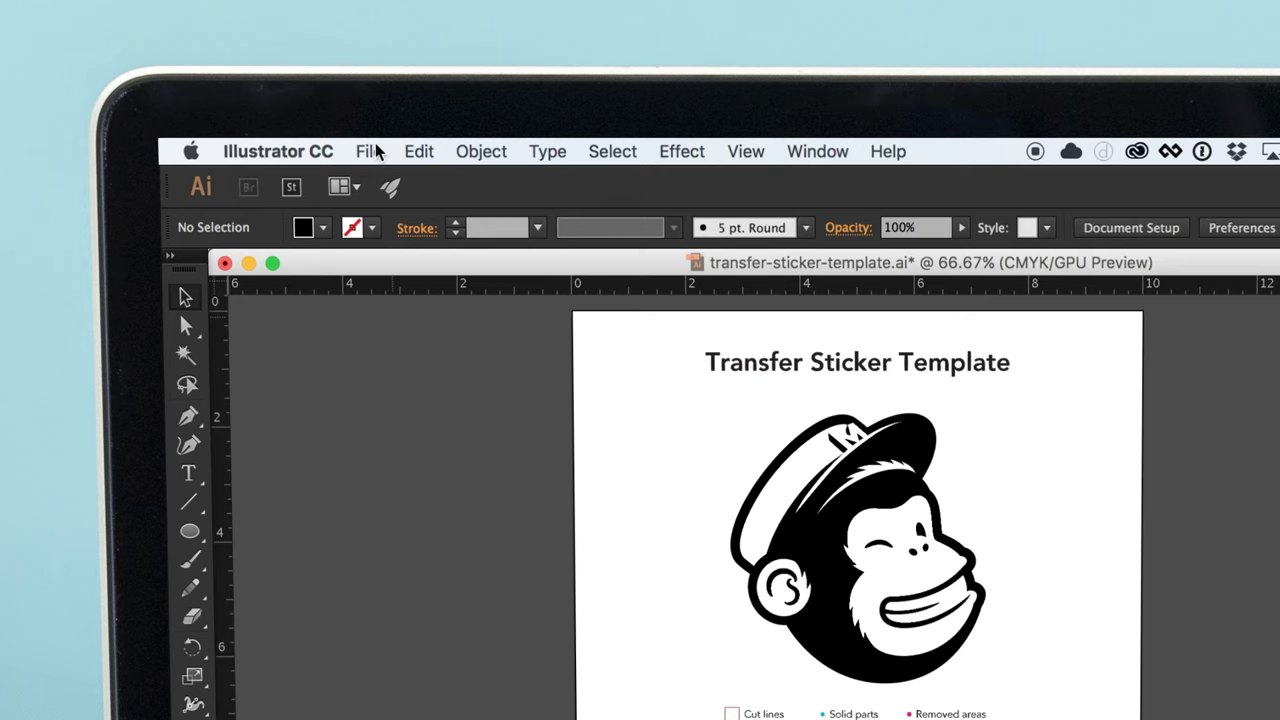
{"action": "left_click", "coordinate": [372, 155]}
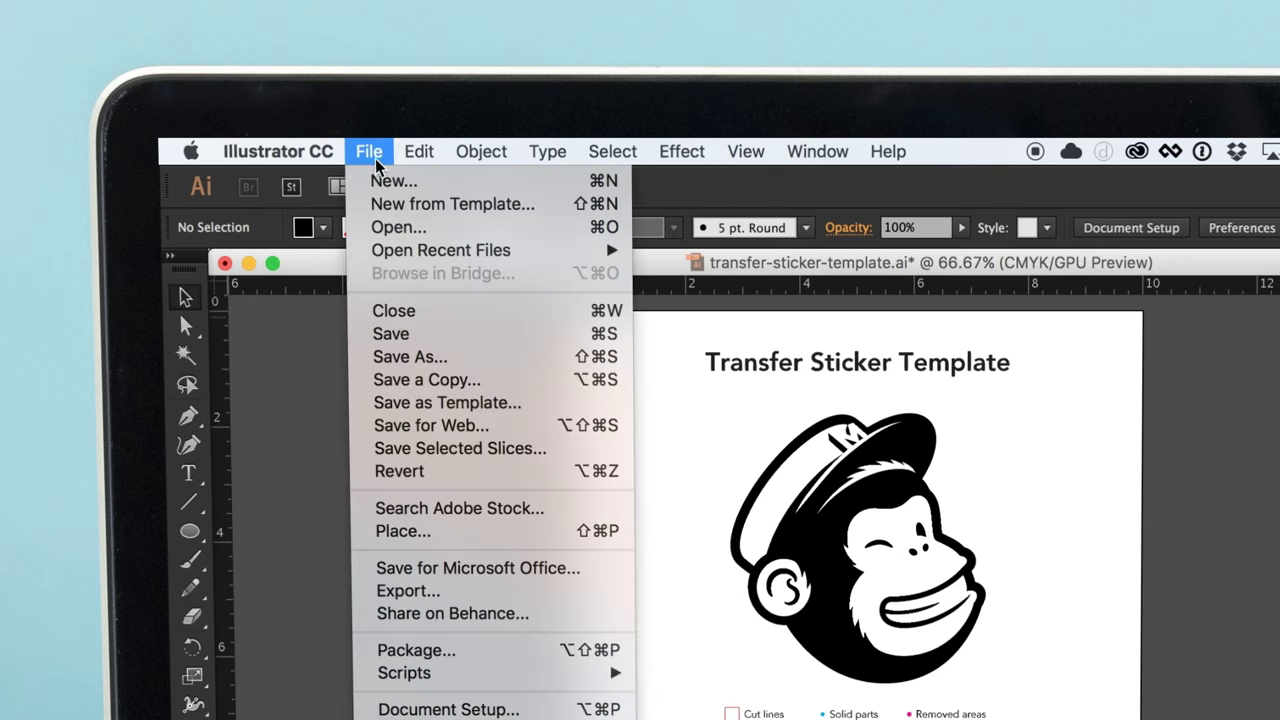
{"action": "left_click", "coordinate": [384, 333]}
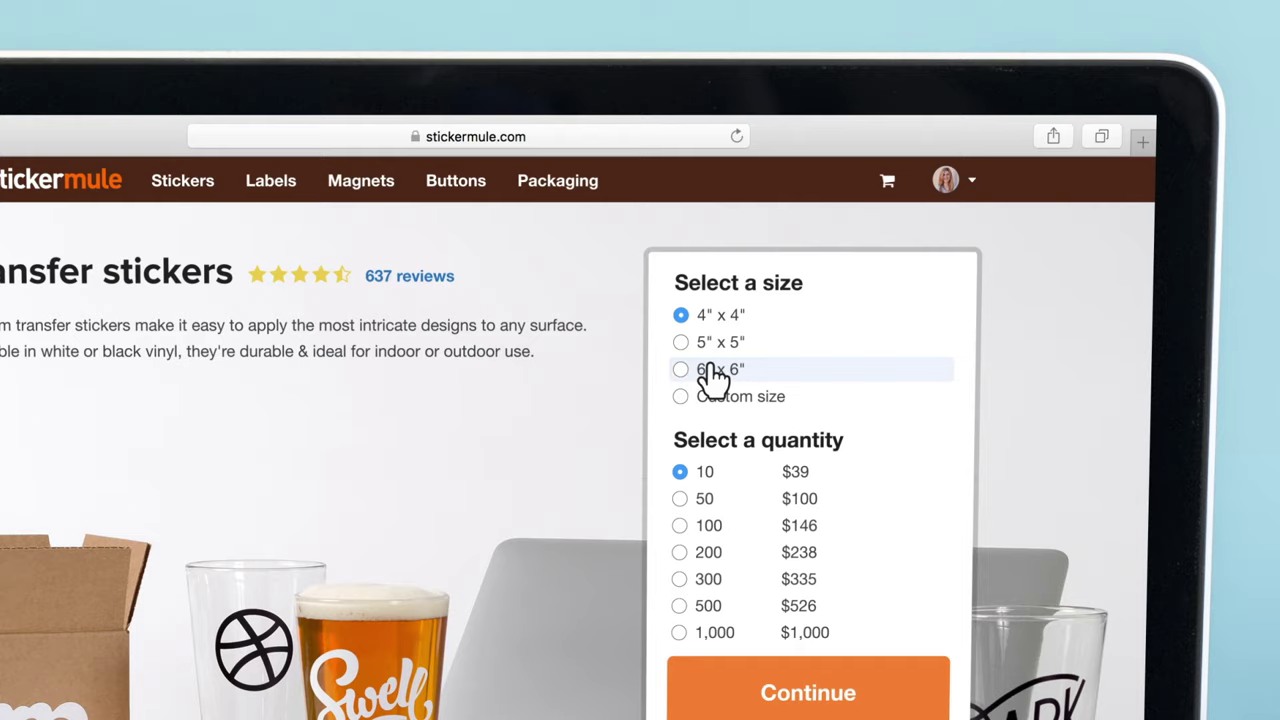
Choose 6" x 6" size and quantity 100, then continue to the artwork upload.
{"action": "left_click", "coordinate": [729, 229]}
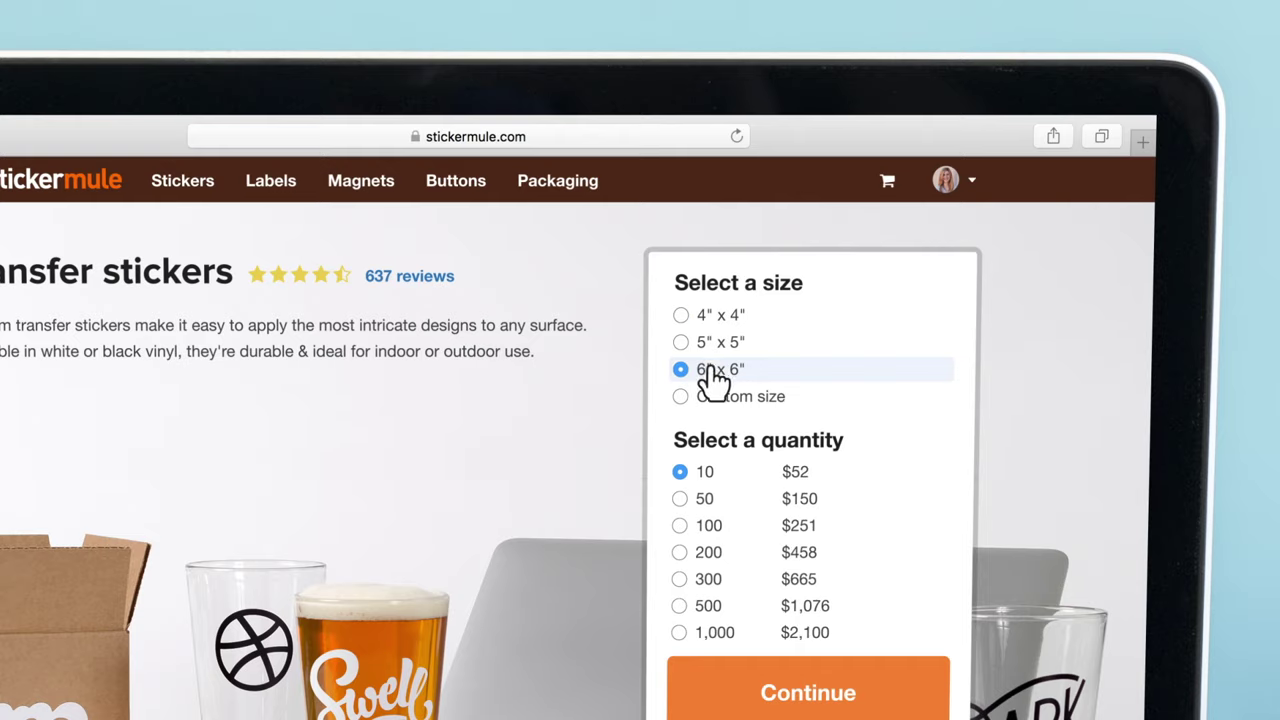
{"action": "left_click", "coordinate": [738, 289]}
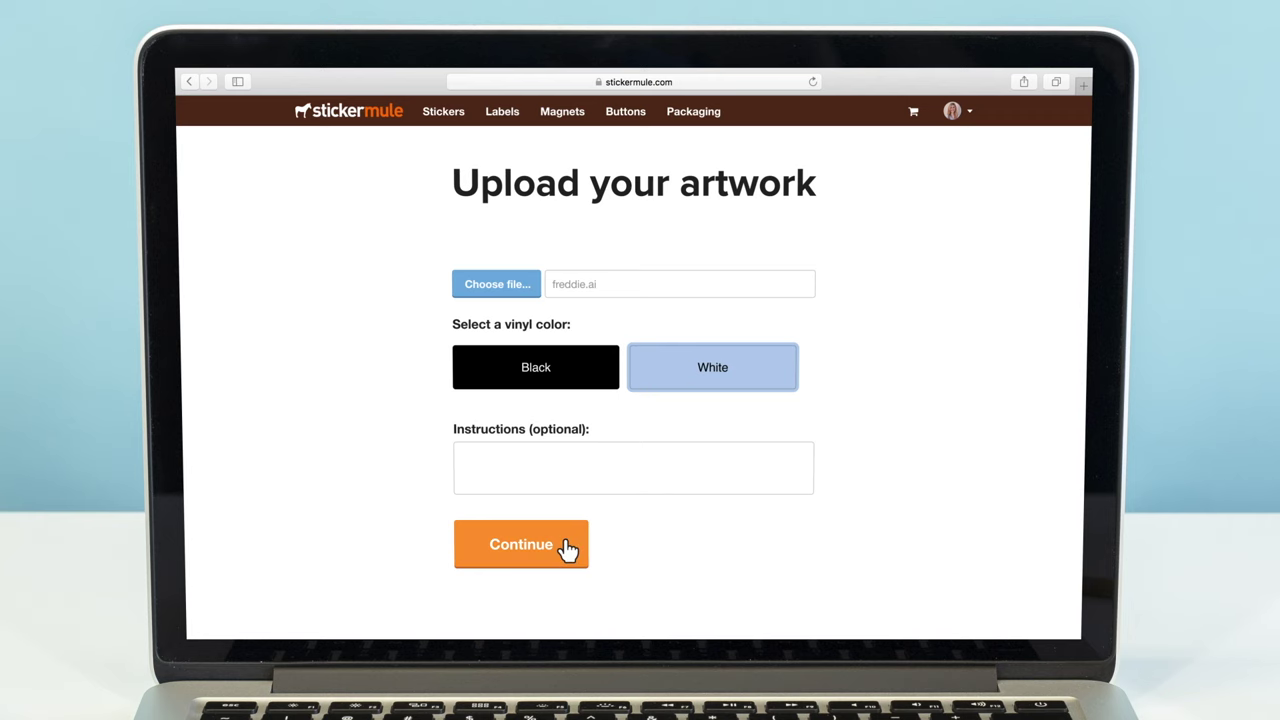
{"action": "left_click", "coordinate": [566, 545]}
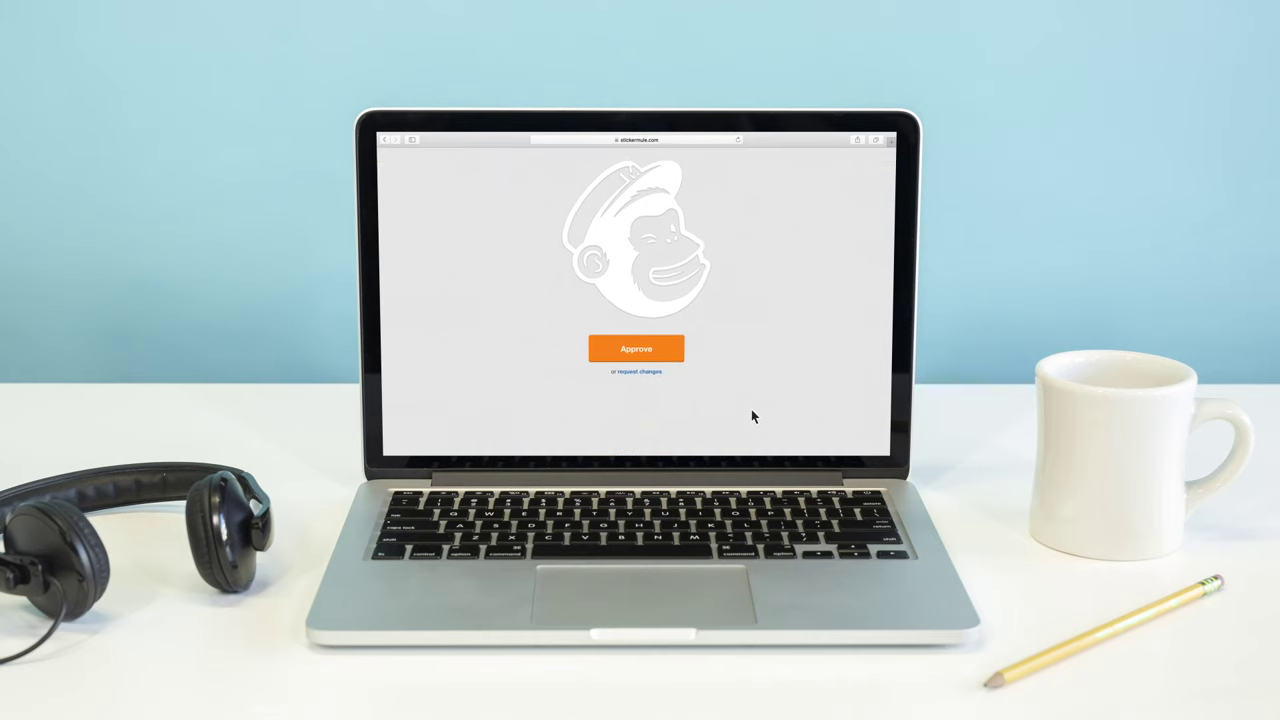
Submit change-request feedback on the first proof, then approve the revised proof.
{"action": "left_click", "coordinate": [658, 374]}
{"action": "type", "text": "Can we change these to black transfer stickers?"}
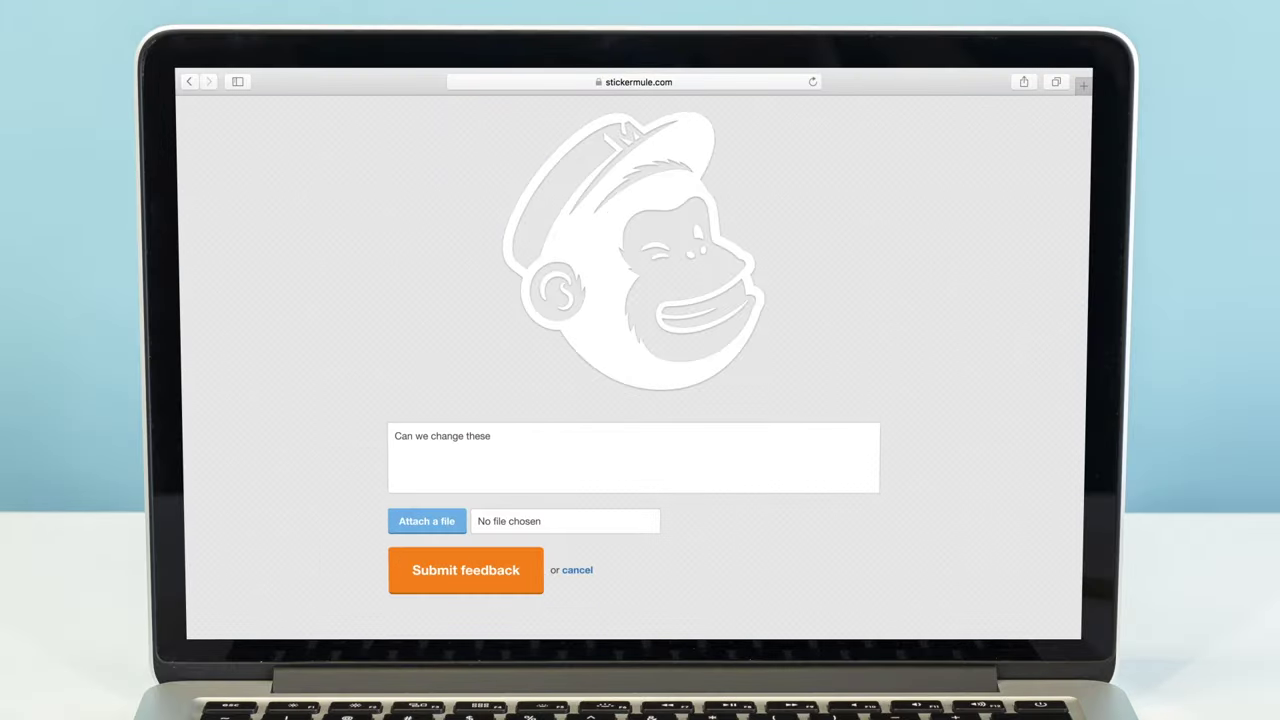
{"action": "left_click", "coordinate": [530, 568]}
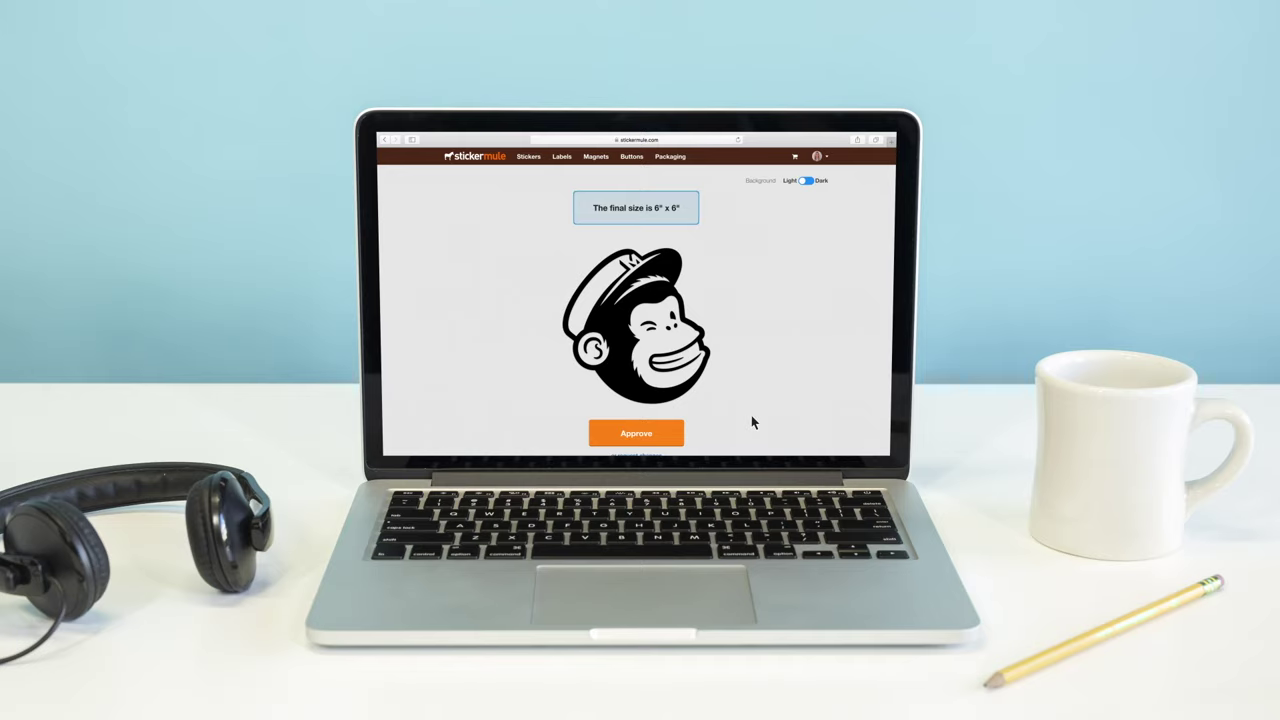
{"action": "left_click", "coordinate": [677, 411]}
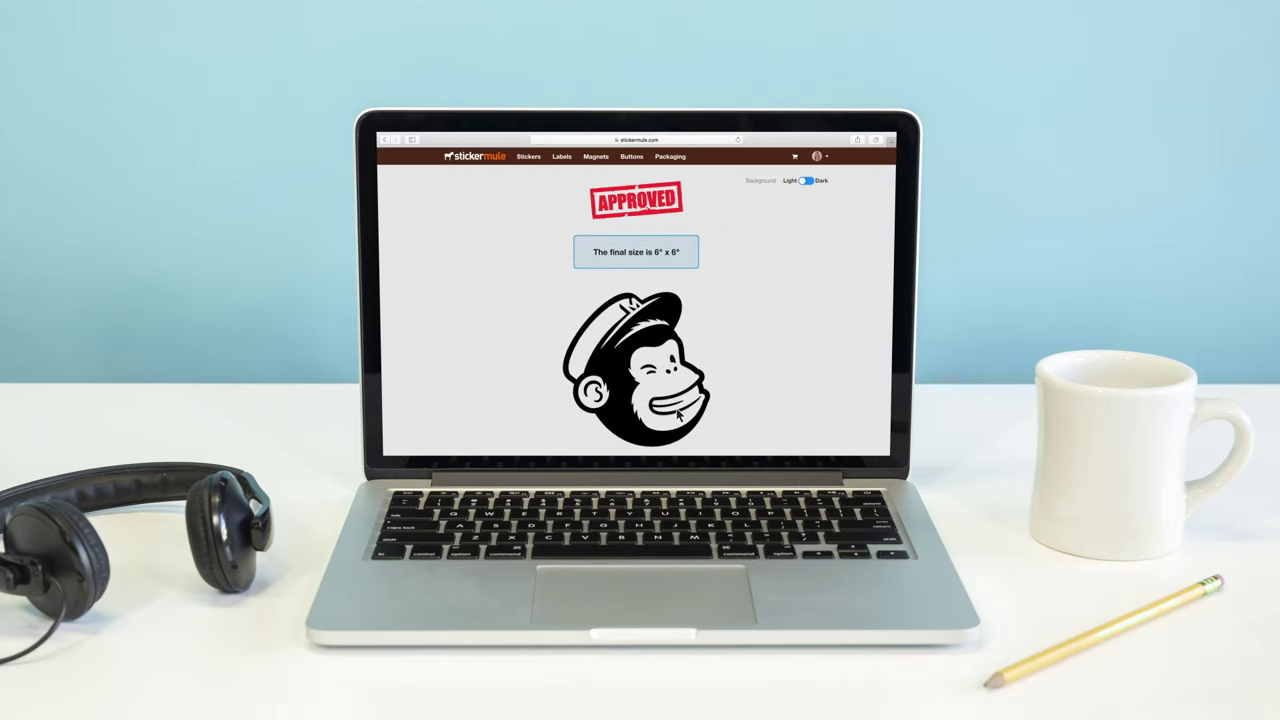